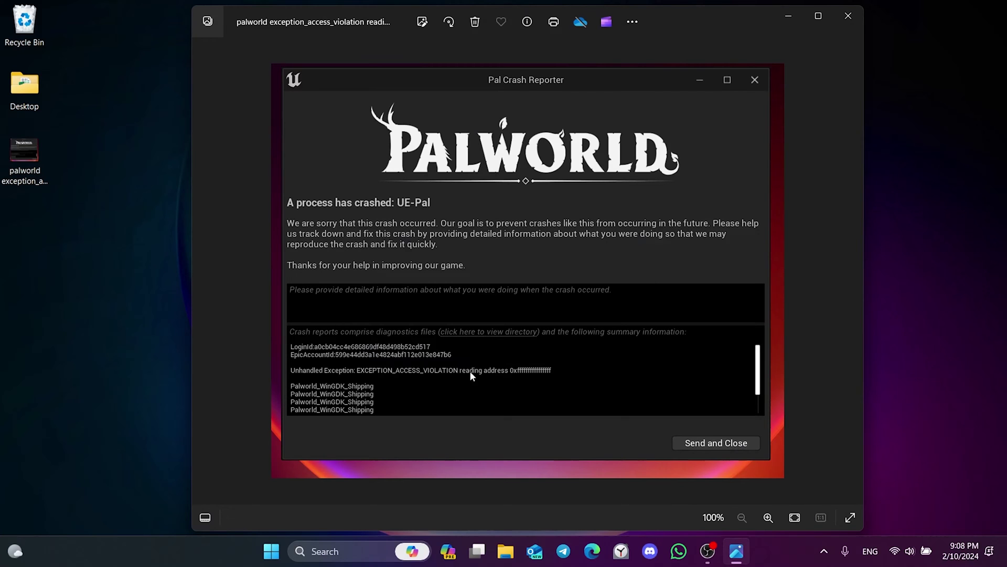
# Close the Photos window showing the Palworld EXCEPTION_ACCESS_VIOLATION crash screenshot.
pyautogui.scroll(6, 526, 386)
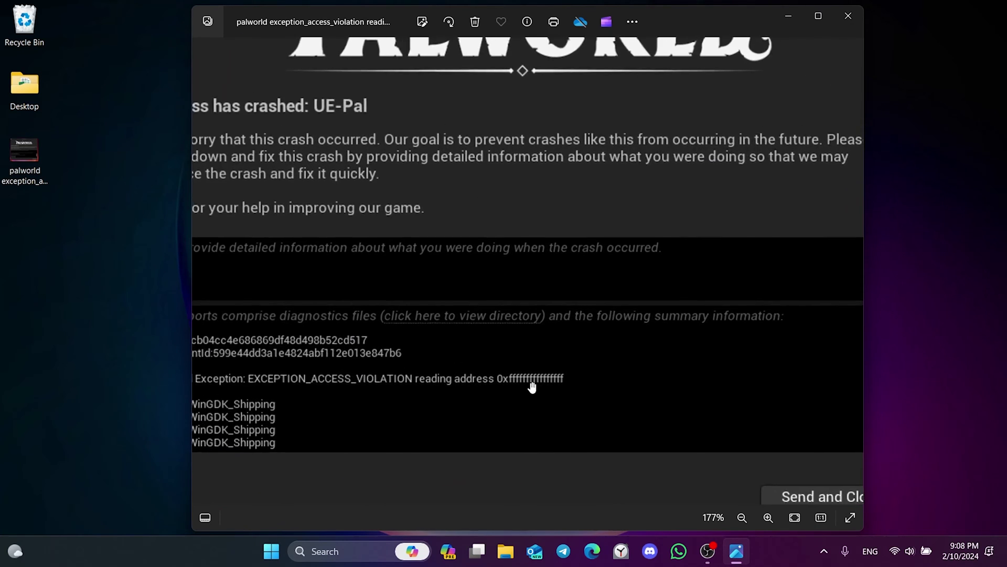
pyautogui.scroll(2, 532, 389)
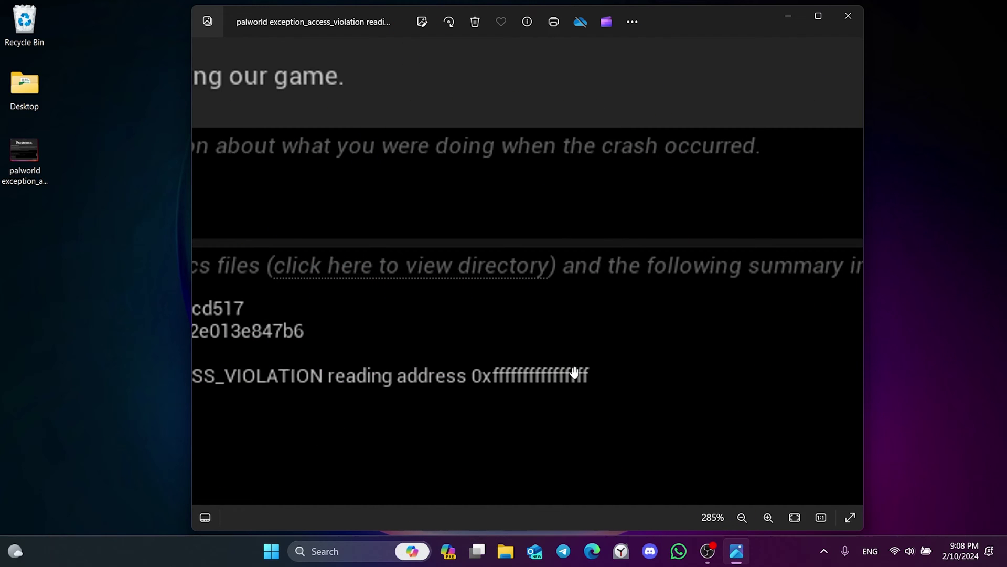
pyautogui.click(844, 14)
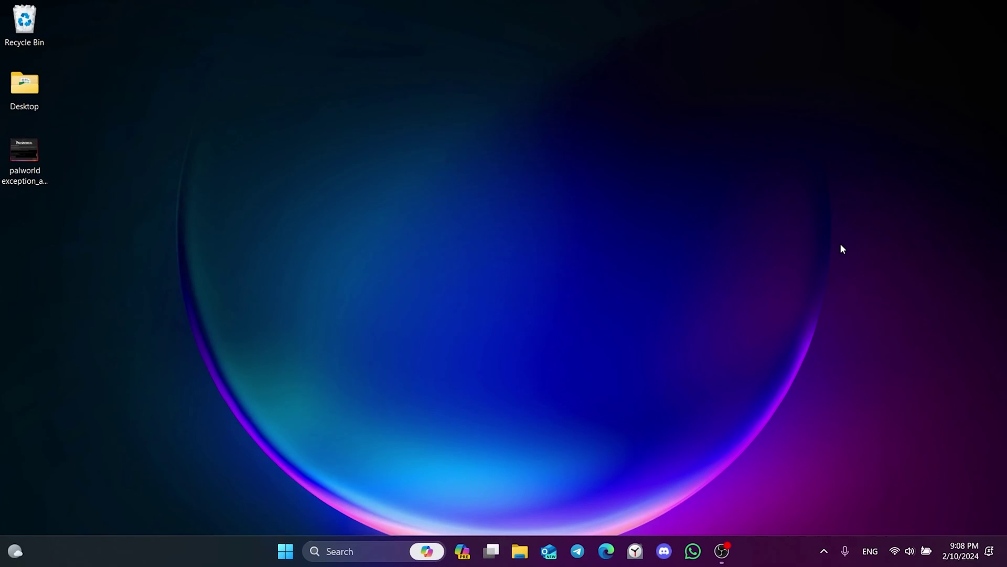
# Launch the Xbox app and run Verify and Repair on Palworld's game files.
pyautogui.click(350, 547)
pyautogui.write('xbox')
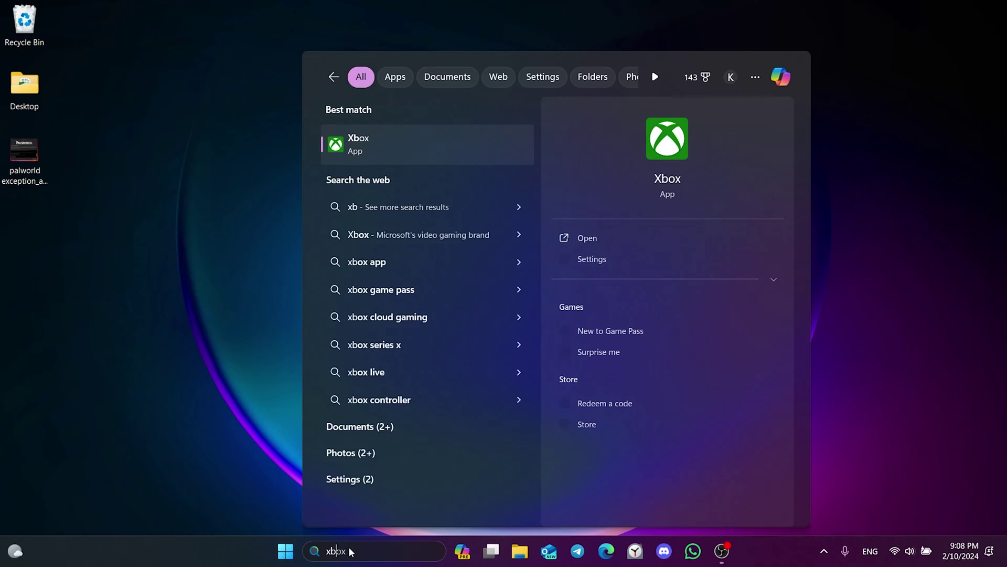
pyautogui.click(384, 153)
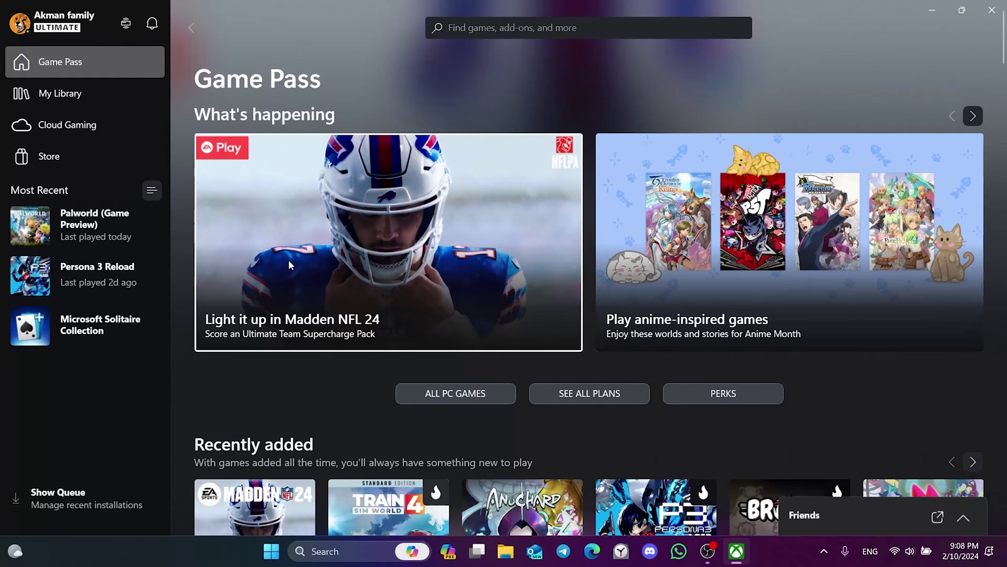
pyautogui.rightClick(96, 238)
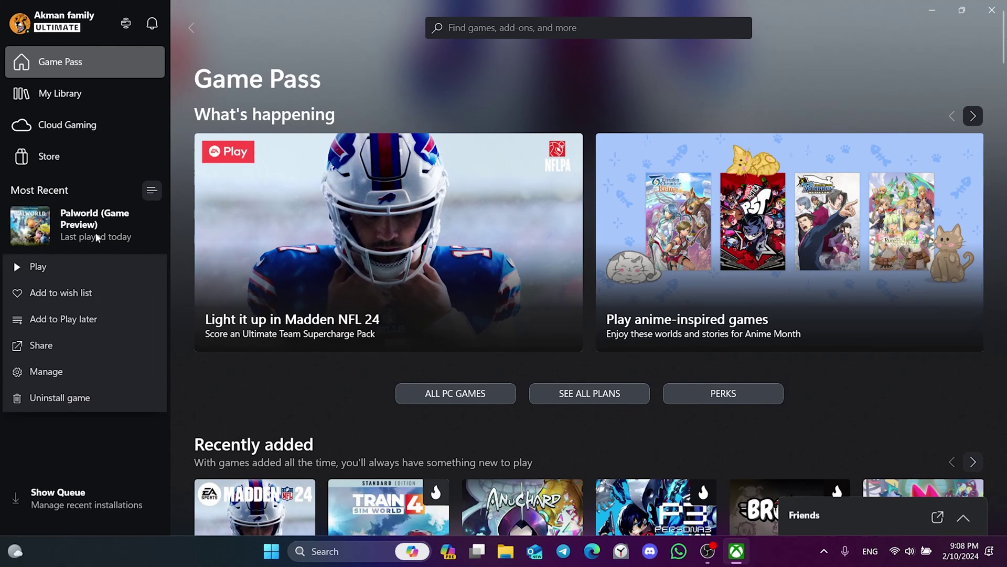
pyautogui.click(74, 371)
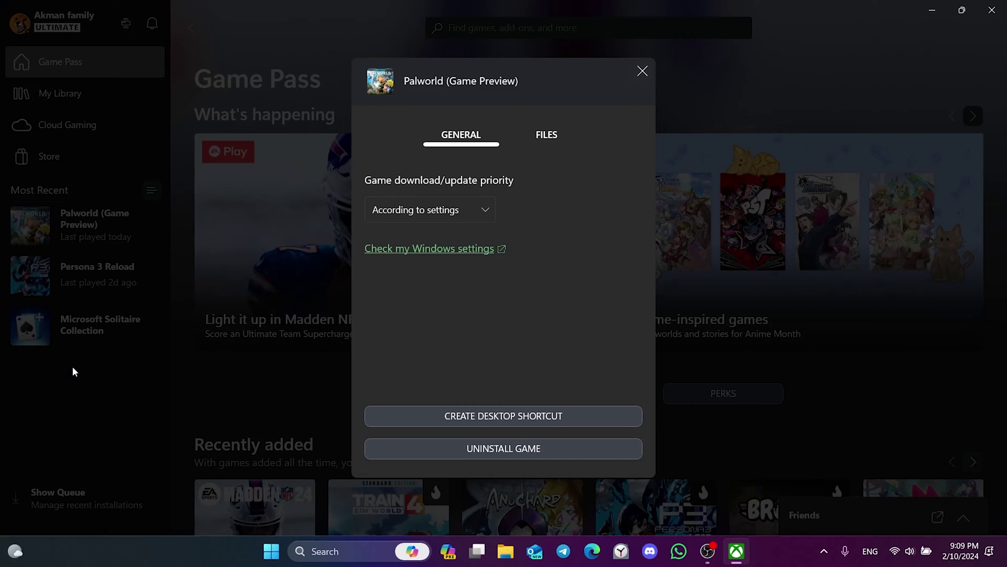
pyautogui.click(546, 143)
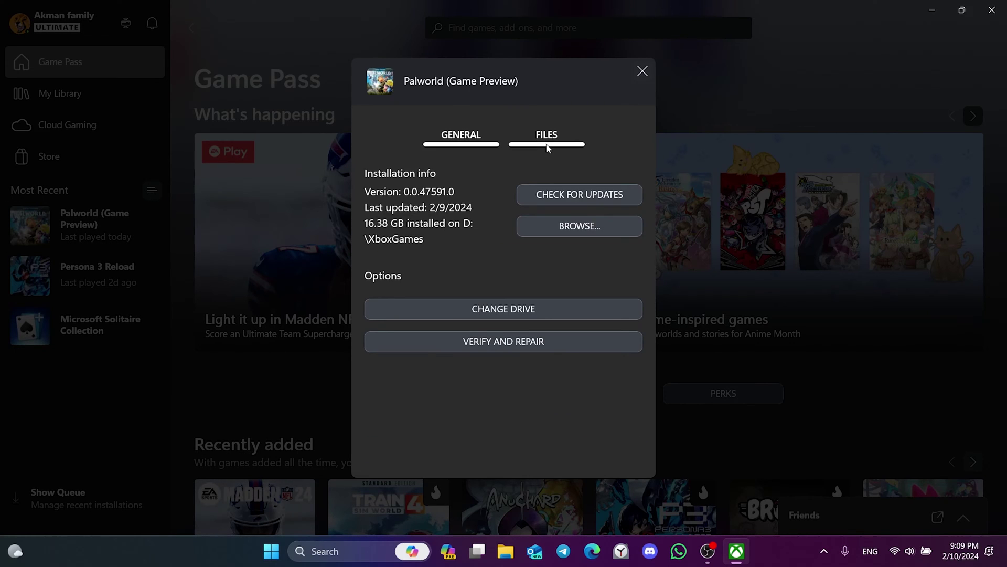
pyautogui.click(508, 344)
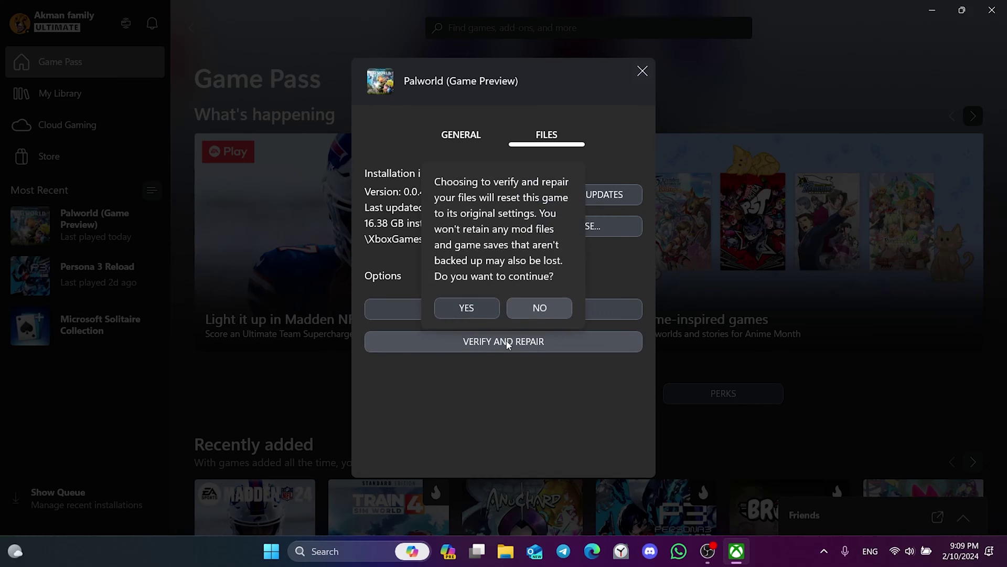
pyautogui.click(475, 307)
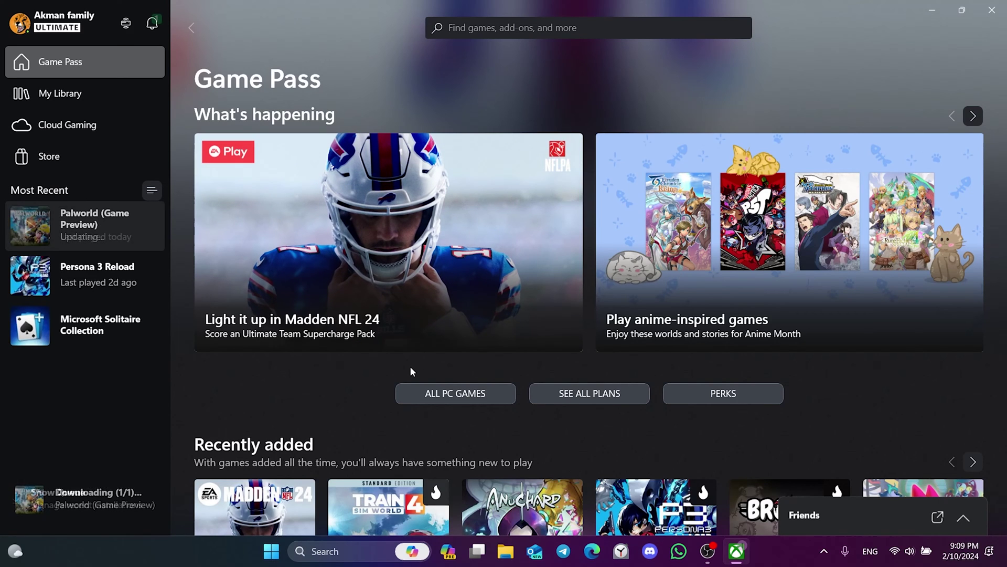
# Create a Palworld desktop shortcut from its Manage settings.
pyautogui.rightClick(92, 234)
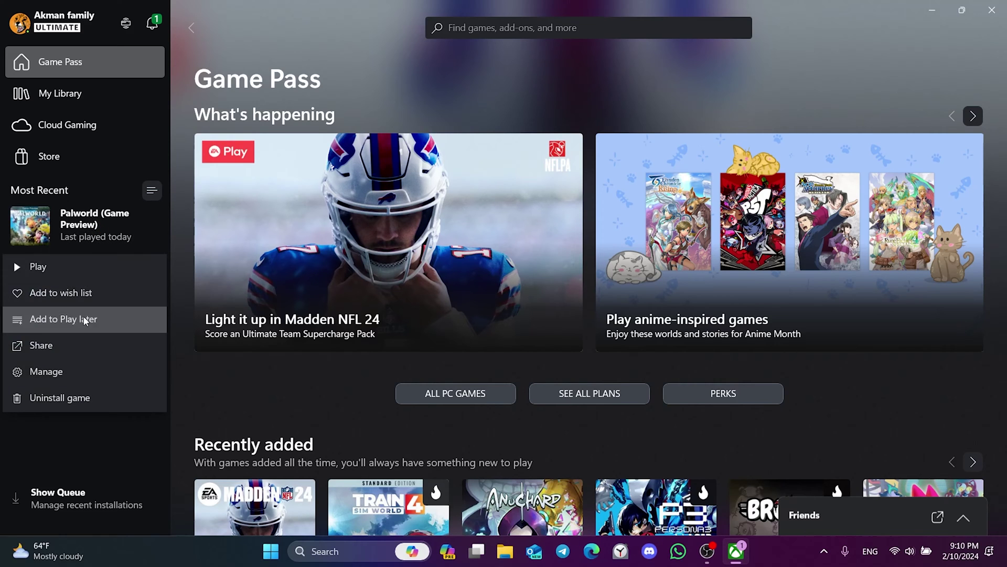
pyautogui.click(69, 374)
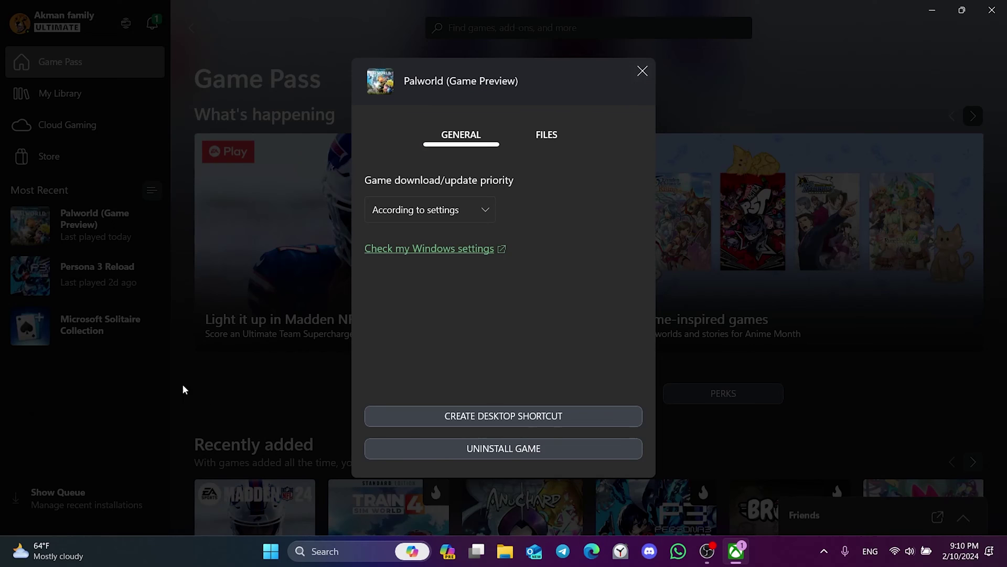
pyautogui.click(496, 421)
pyautogui.click(641, 79)
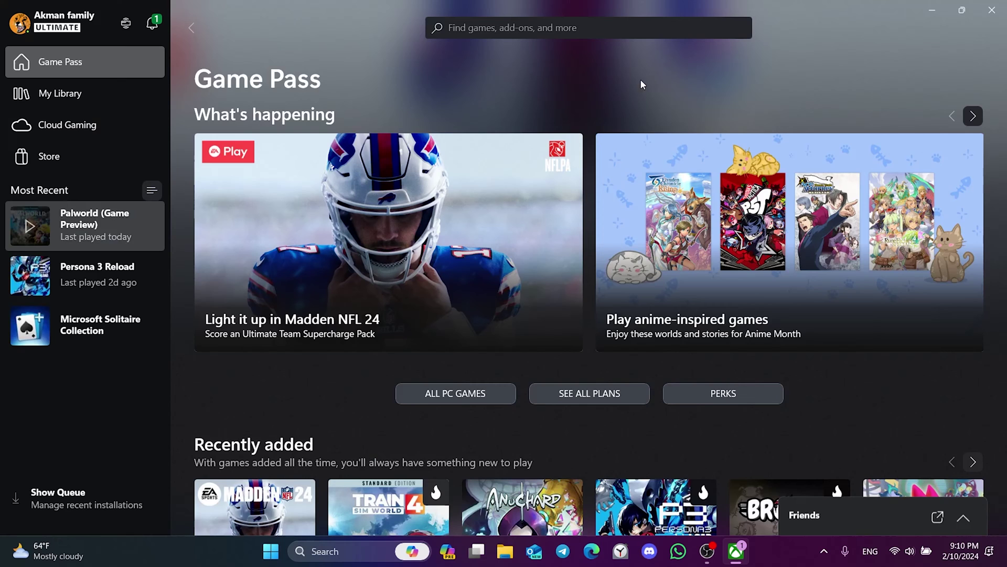
pyautogui.click(994, 13)
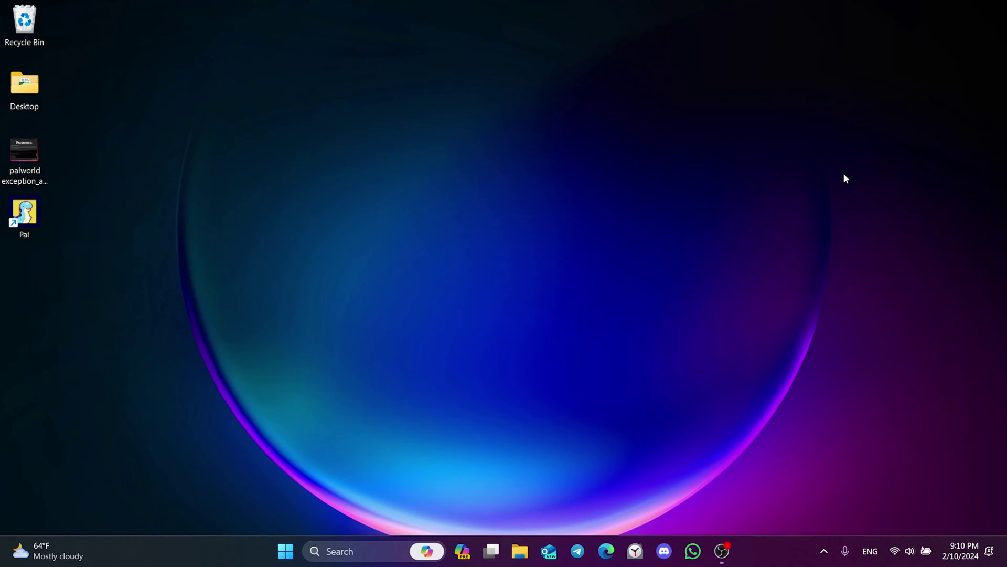
pyautogui.rightClick(26, 226)
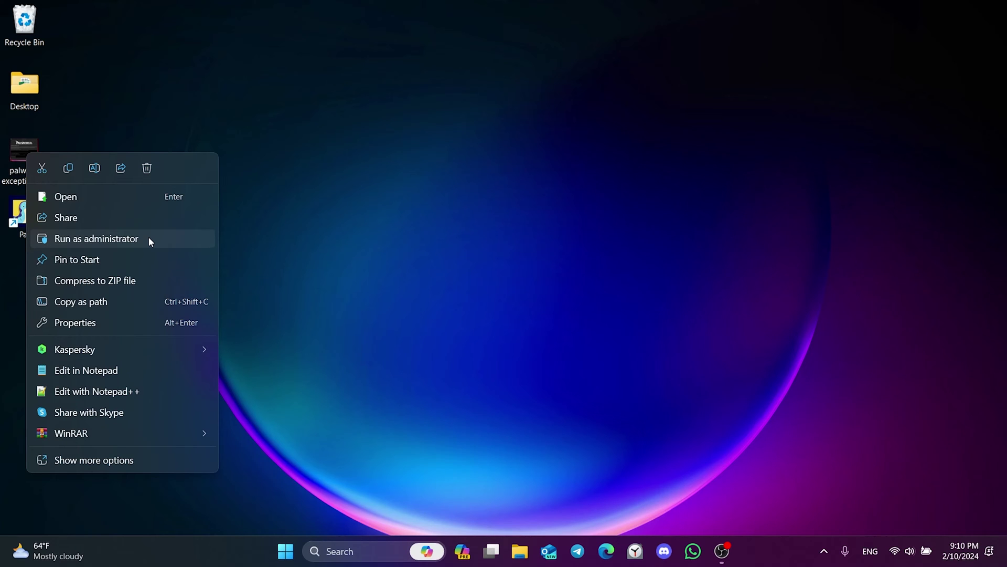
pyautogui.click(259, 248)
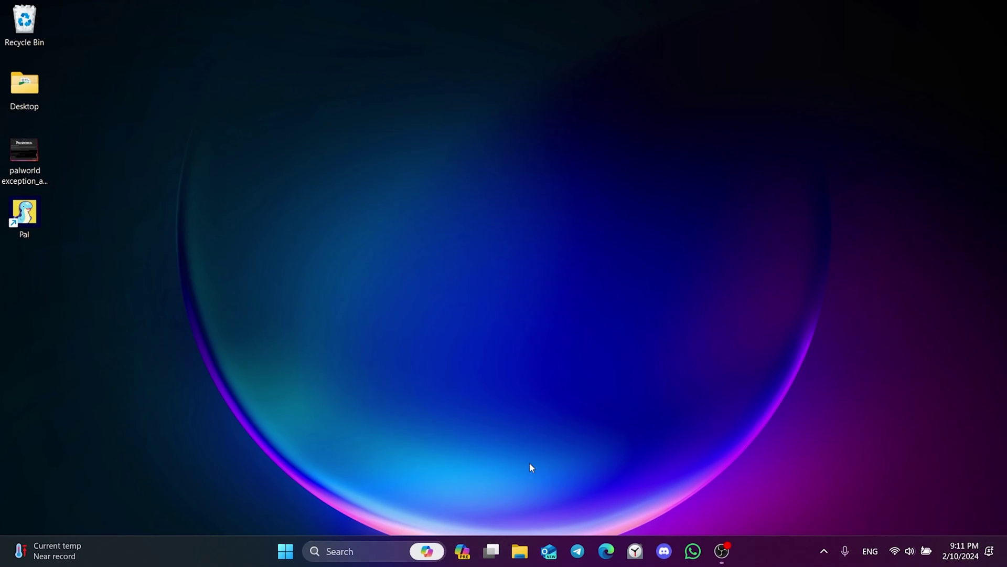
# Launch the Xbox app and browse to Palworld's D:\XboxGames install folder from its Files settings.
pyautogui.click(339, 549)
pyautogui.write('xbox')
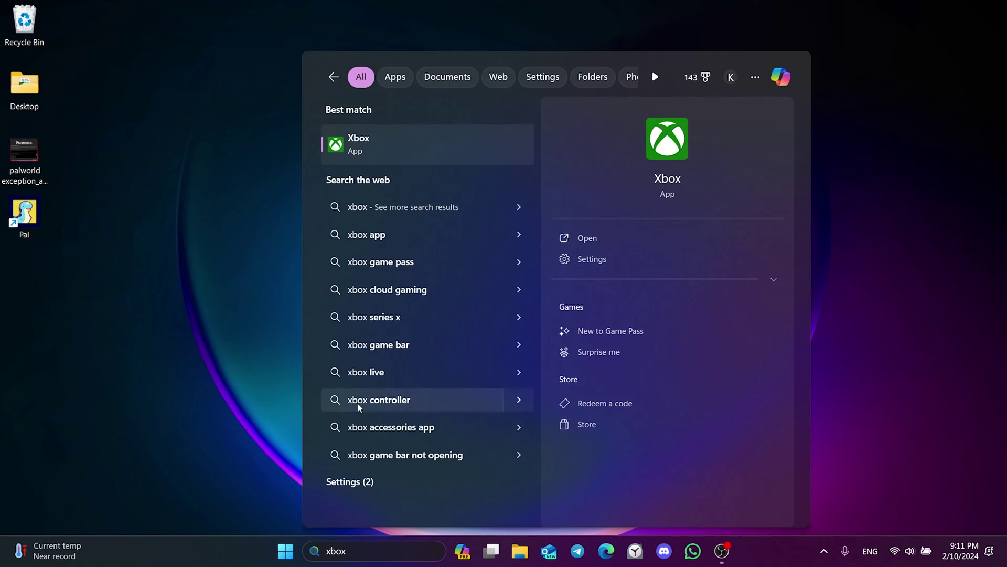
pyautogui.click(377, 149)
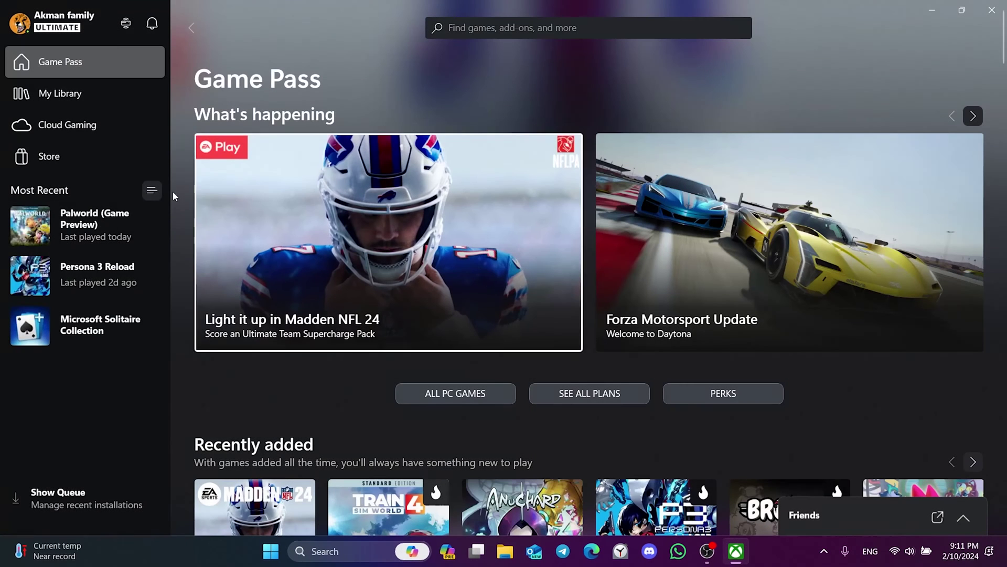
pyautogui.rightClick(81, 216)
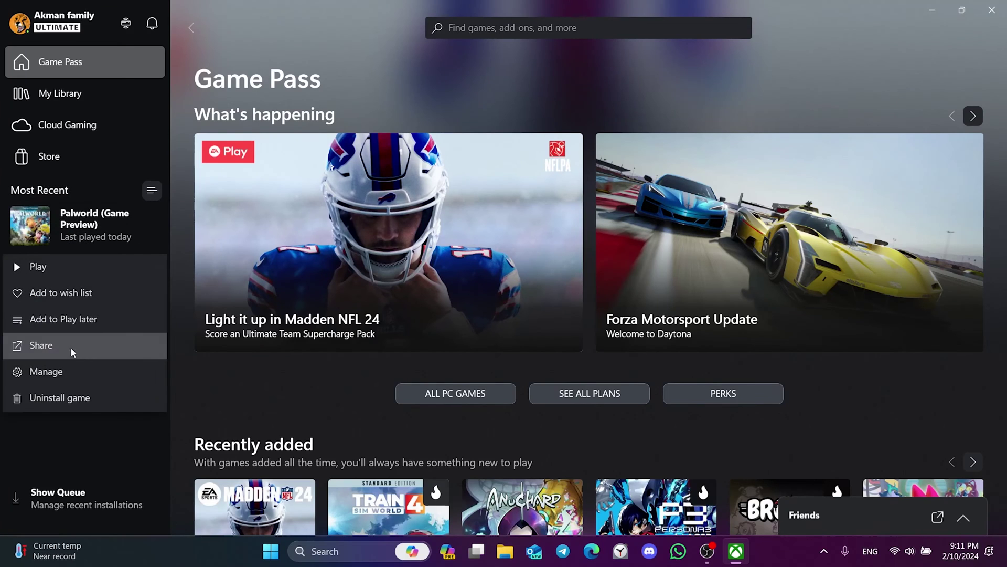
pyautogui.click(67, 372)
pyautogui.click(545, 135)
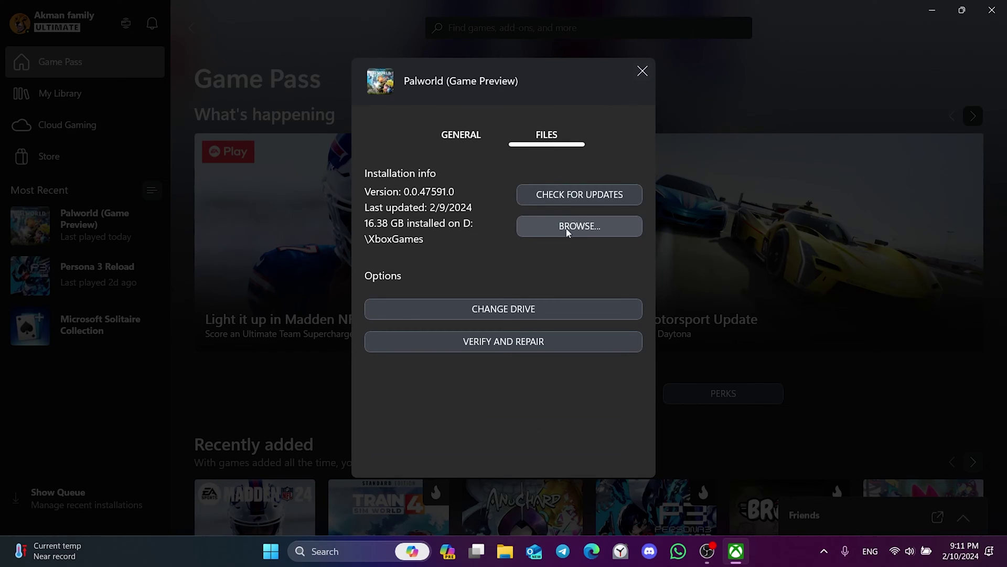
pyautogui.click(582, 229)
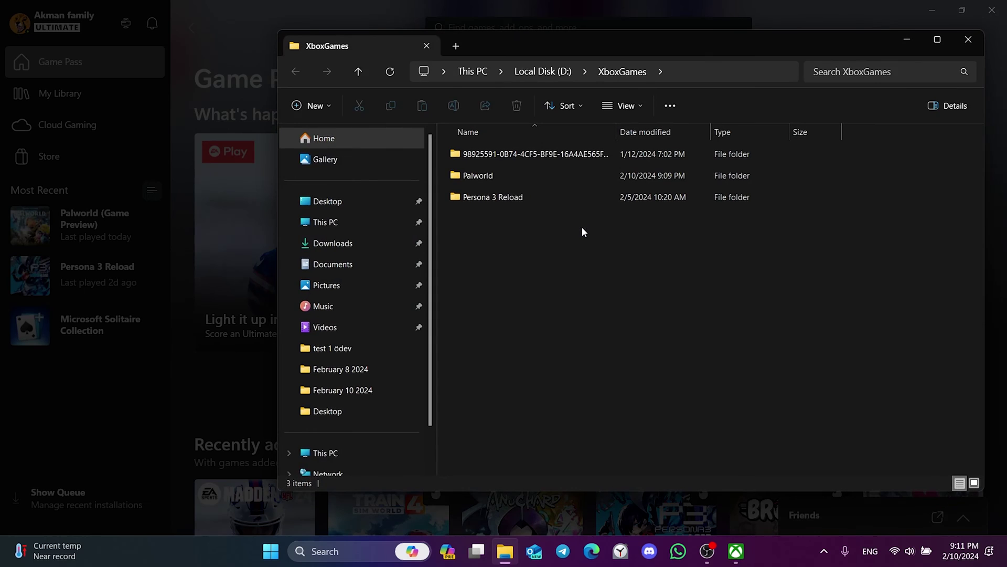
# Navigate into Palworld\Content\Pal\Binaries toward the game executable.
pyautogui.doubleClick(497, 175)
pyautogui.doubleClick(496, 154)
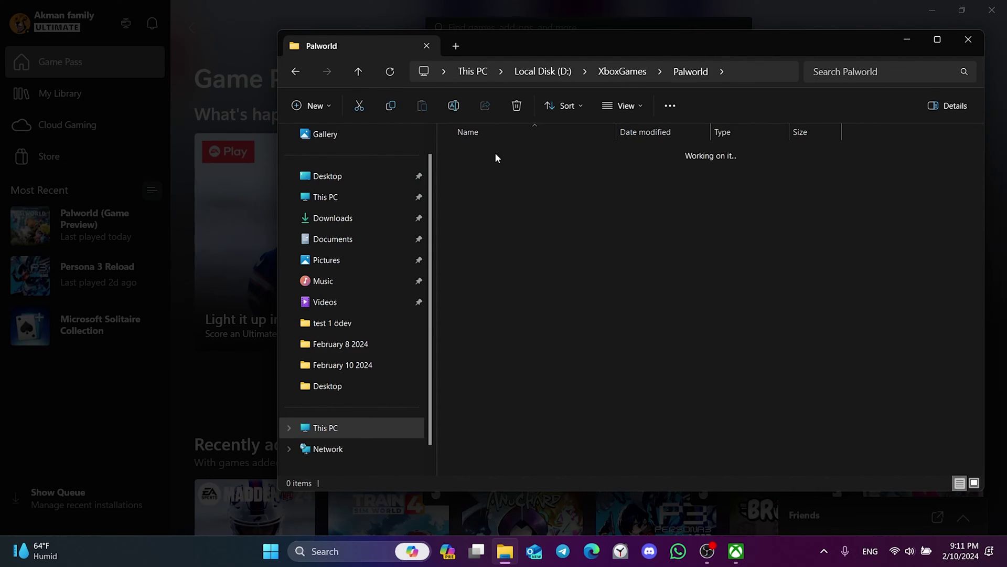
pyautogui.doubleClick(485, 178)
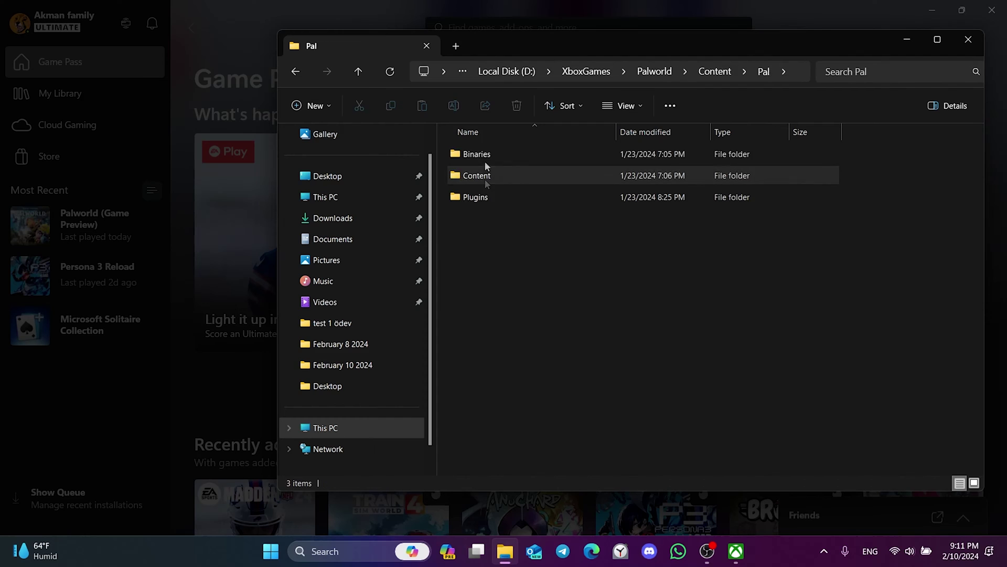
pyautogui.click(488, 157)
pyautogui.doubleClick(488, 156)
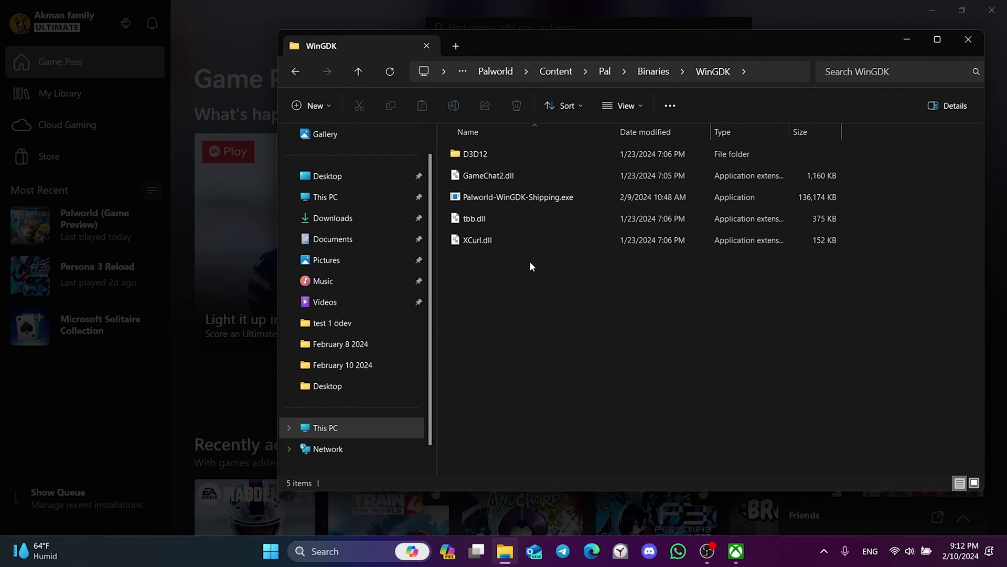
# Save Palworld-WinGDK-Shipping.exe's compatibility settings with fullscreen optimizations disabled.
pyautogui.rightClick(512, 196)
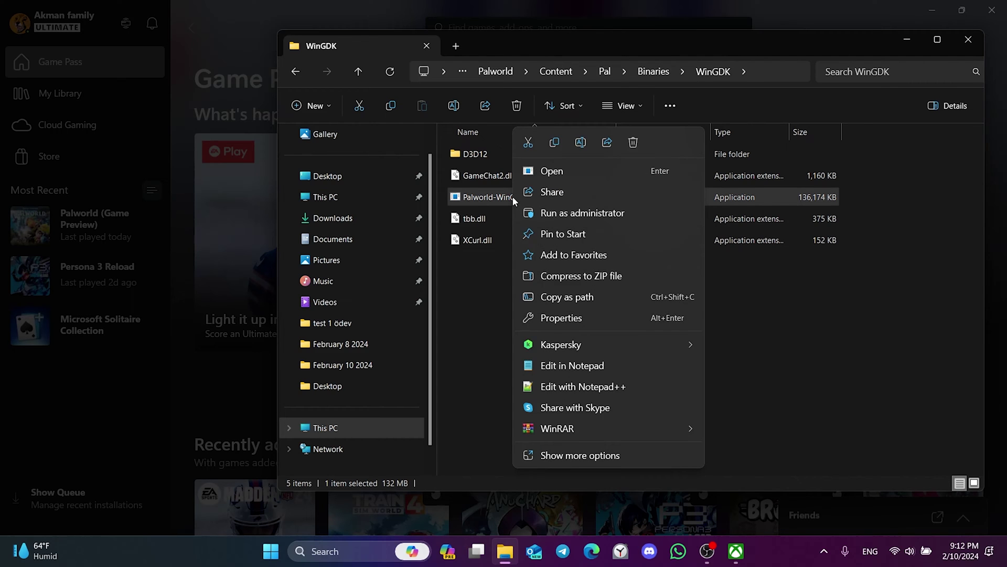
pyautogui.click(560, 318)
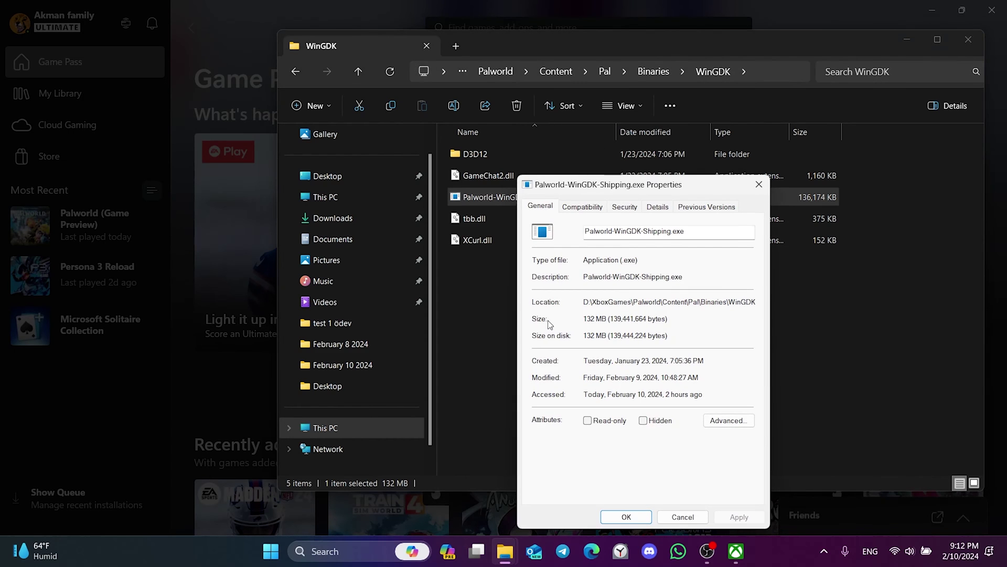
pyautogui.click(583, 208)
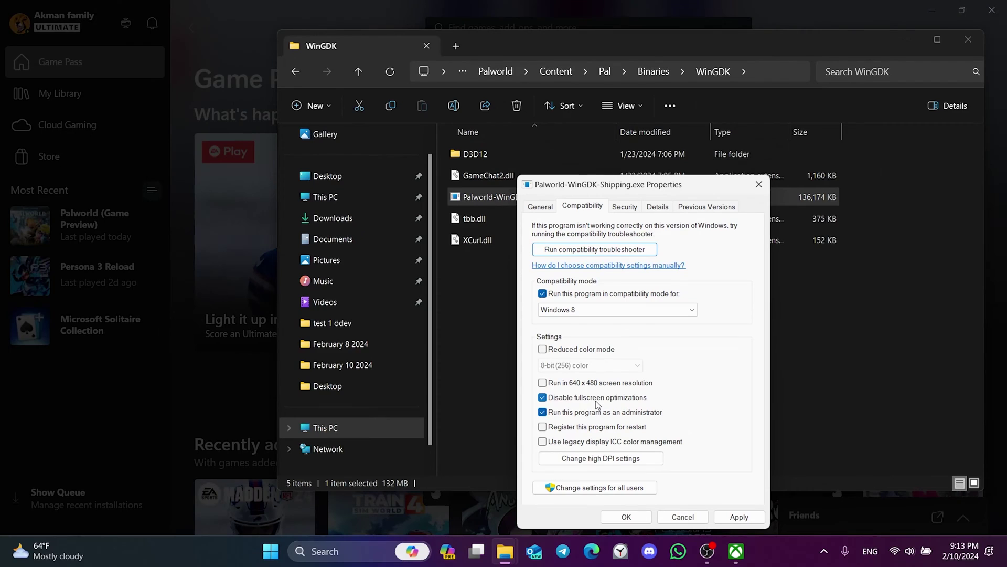
pyautogui.click(544, 398)
pyautogui.click(545, 400)
pyautogui.click(733, 517)
pyautogui.click(630, 517)
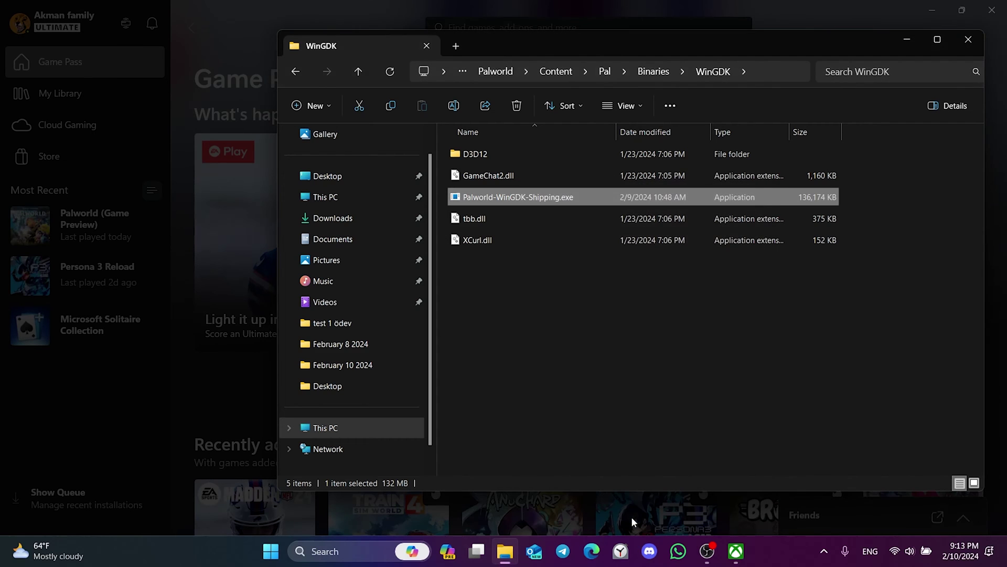
# Reopen Palworld's D:\XboxGames install folder from the Xbox app's Manage Files settings.
pyautogui.click(611, 376)
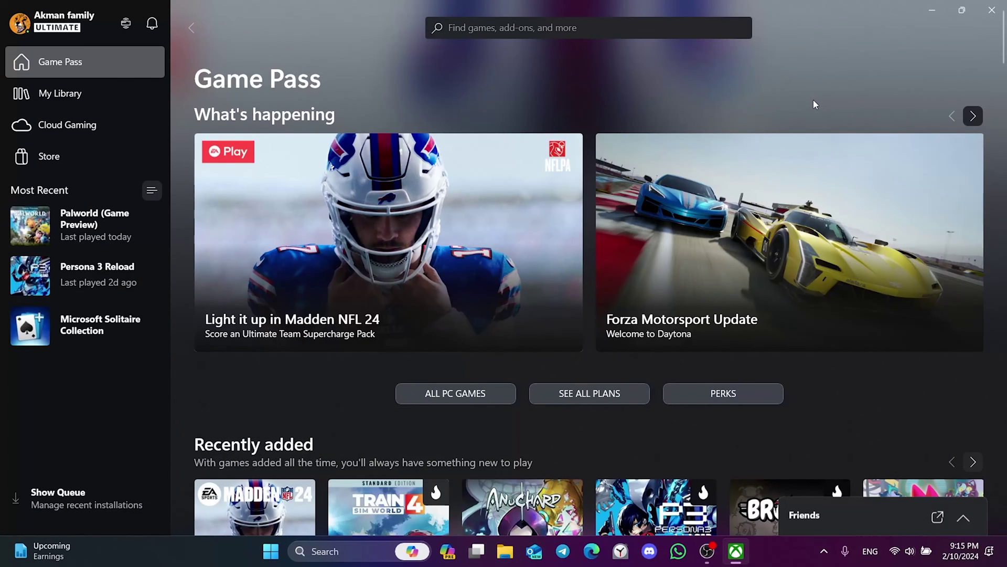
pyautogui.rightClick(70, 249)
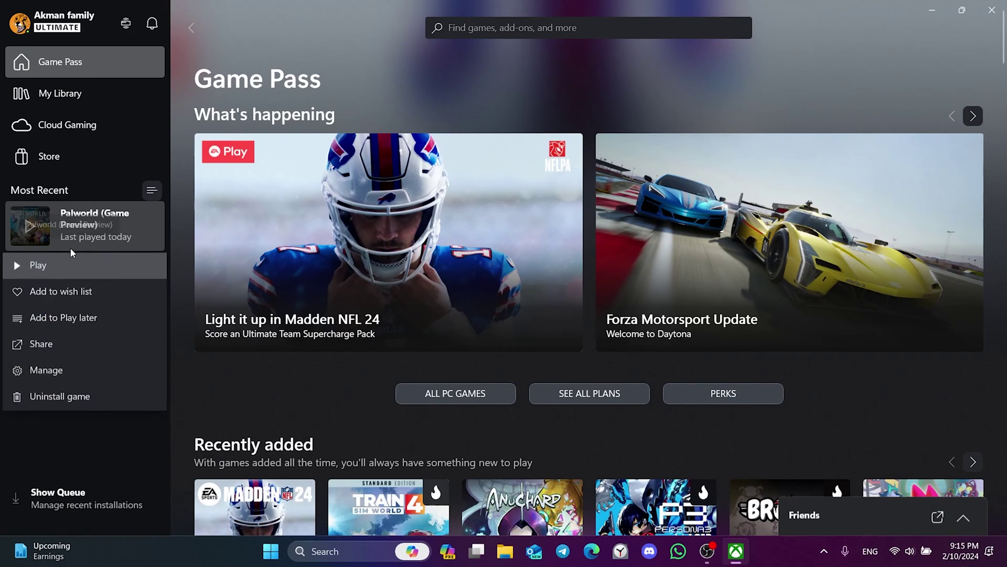
pyautogui.click(54, 374)
pyautogui.click(546, 135)
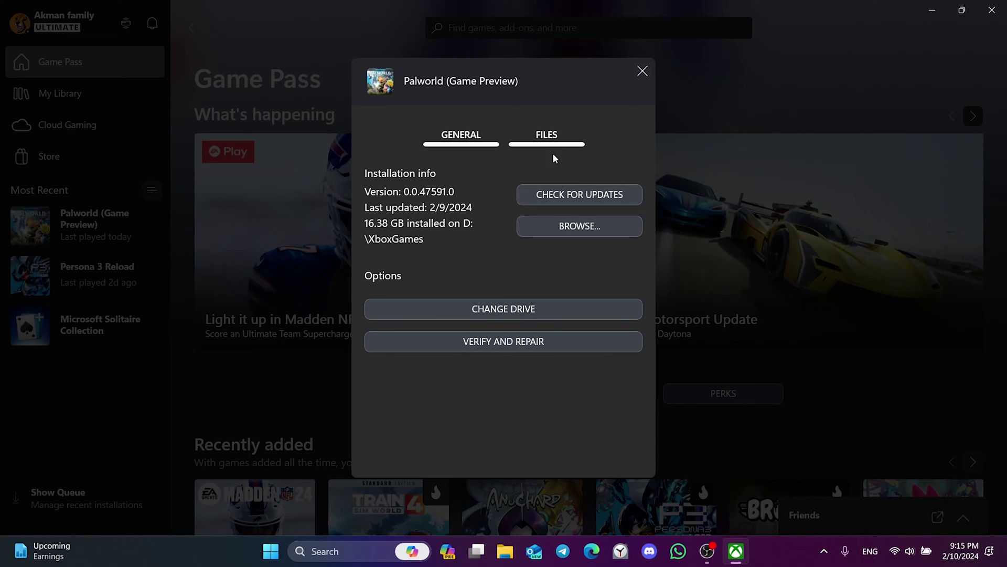
pyautogui.click(578, 229)
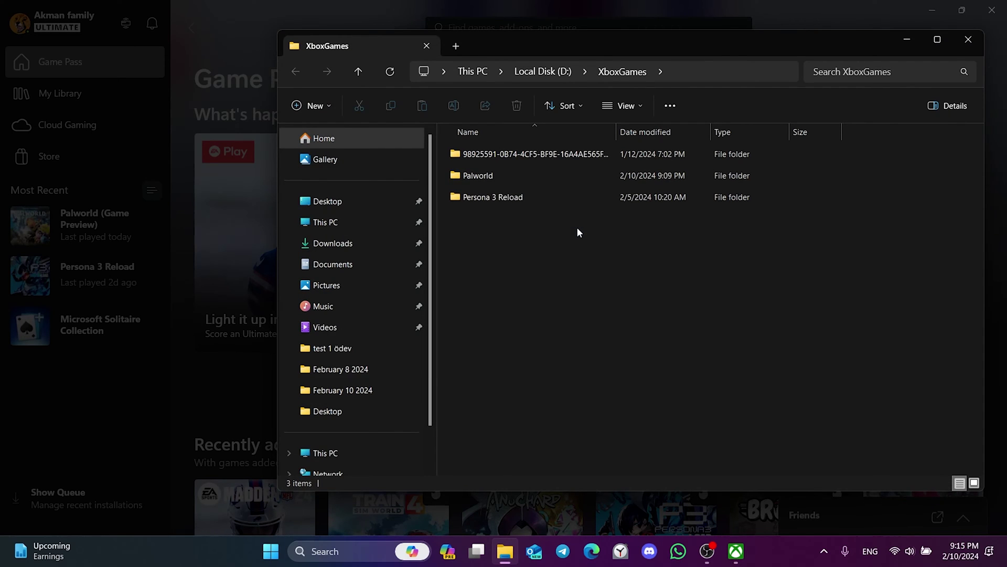
# Go into Palworld\Content\Pal\Binaries\WinGDK and select Palworld-WinGDK-Shipping.exe.
pyautogui.doubleClick(518, 180)
pyautogui.doubleClick(505, 155)
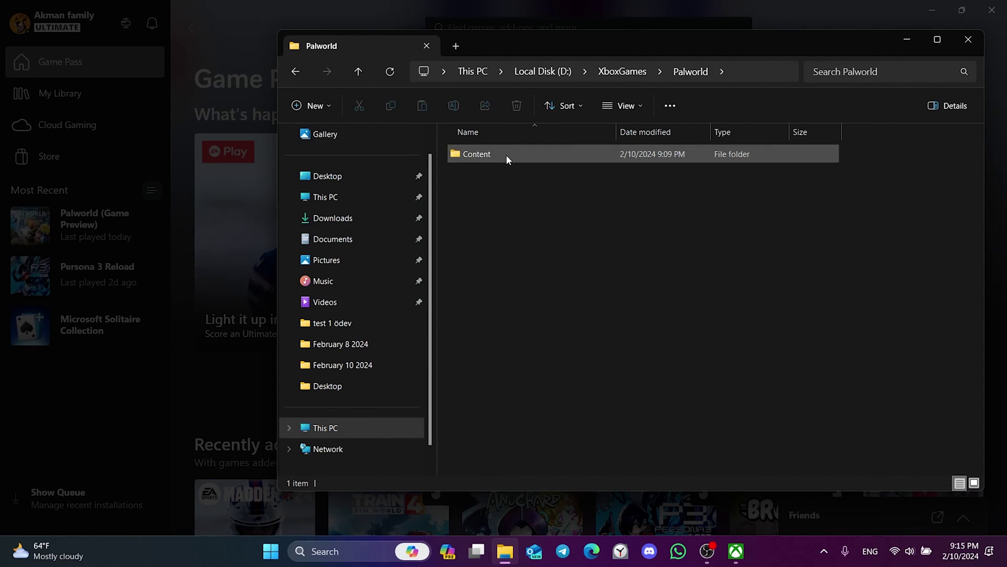
pyautogui.doubleClick(499, 178)
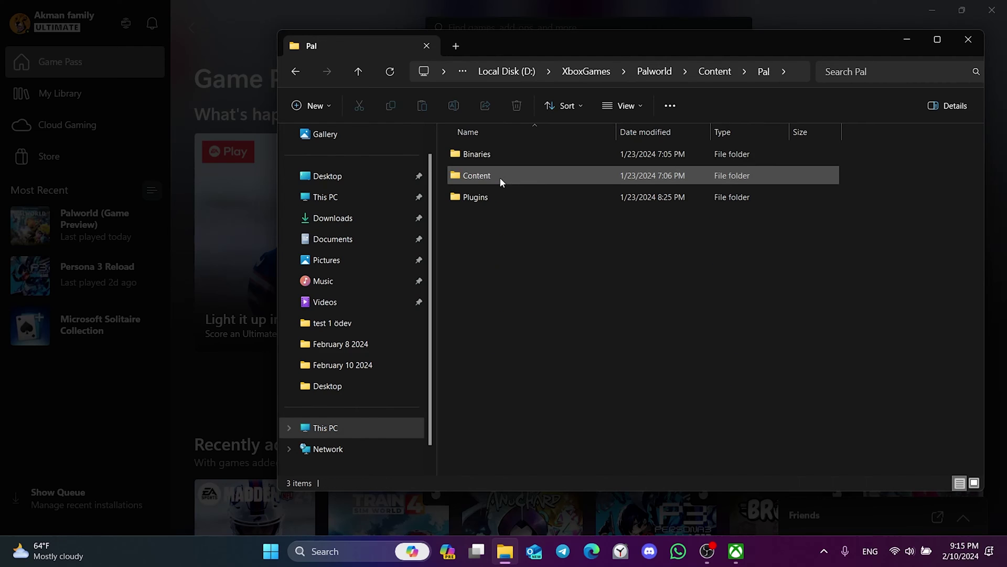
pyautogui.doubleClick(499, 156)
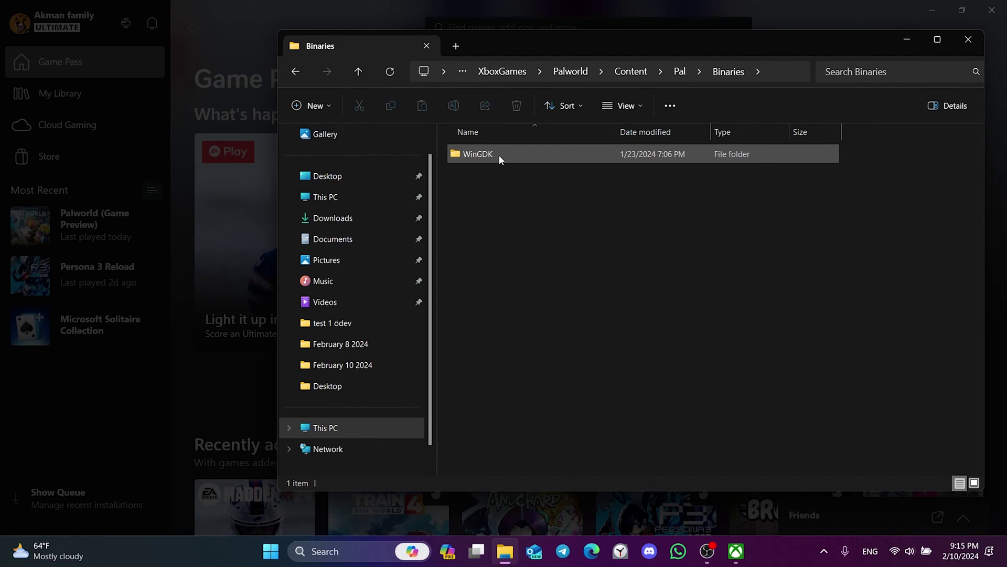
pyautogui.doubleClick(499, 155)
pyautogui.click(502, 196)
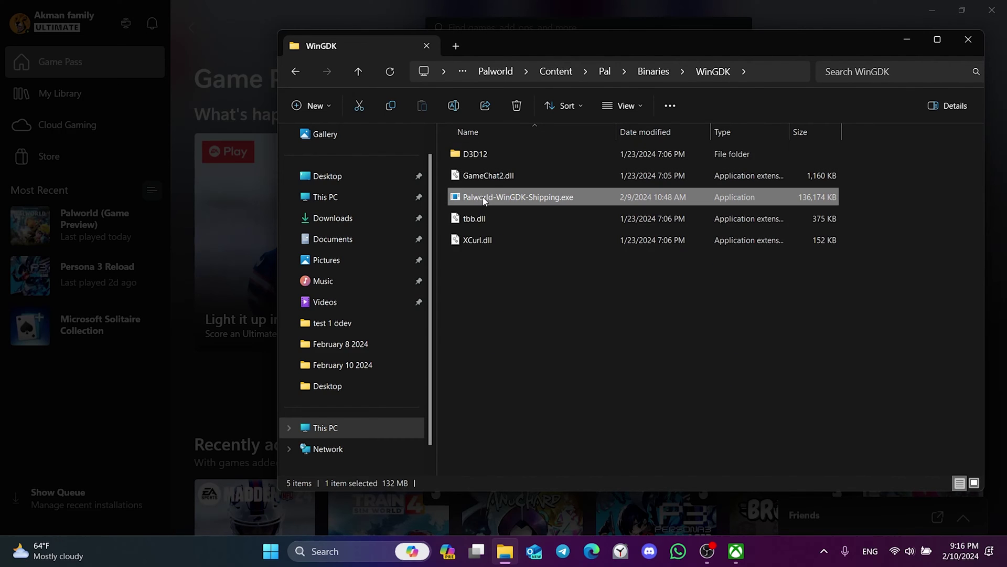
pyautogui.rightClick(486, 199)
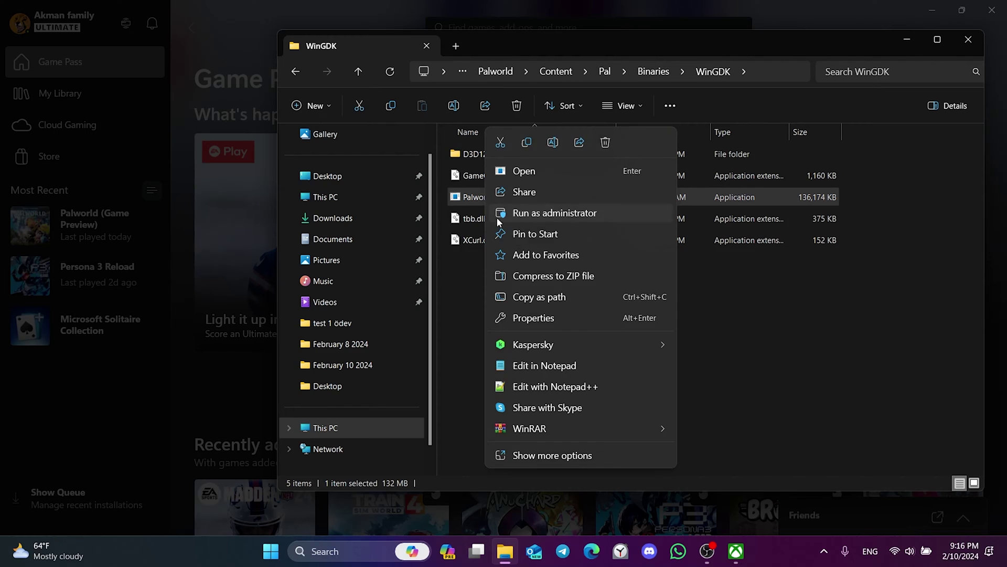
# Turn off Windows 8 compatibility mode and Run as administrator for the executable, then apply.
pyautogui.click(539, 318)
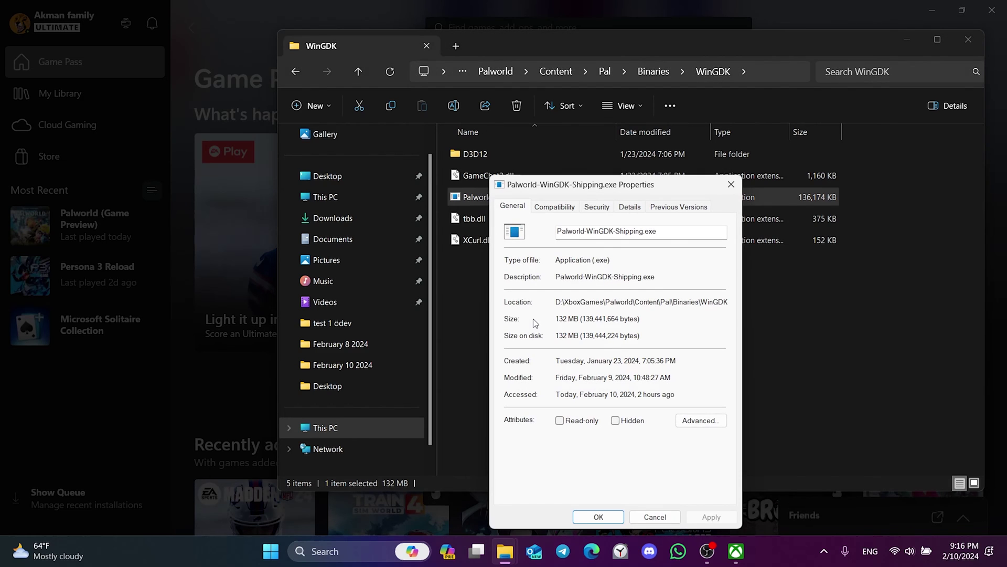
pyautogui.click(550, 208)
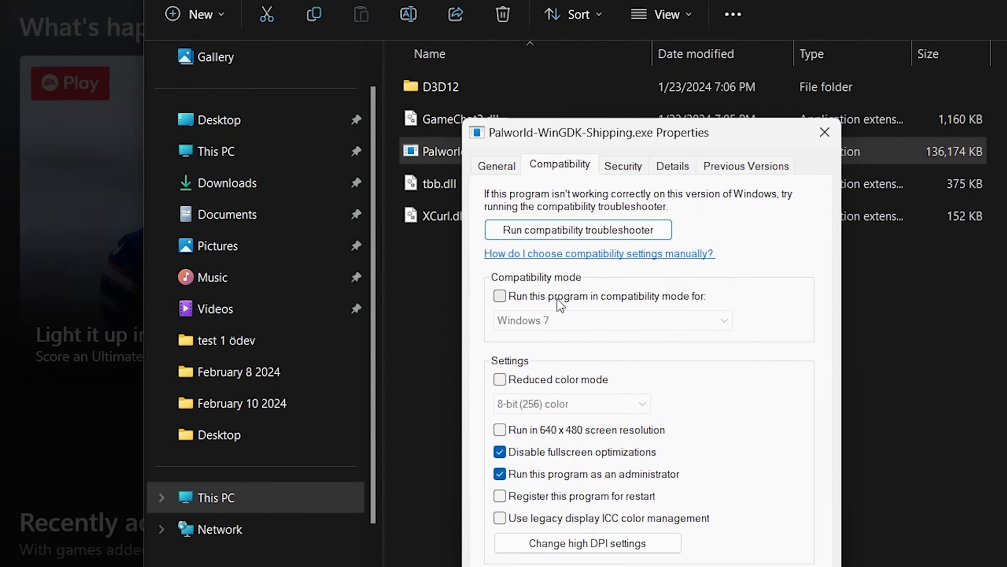
pyautogui.click(590, 298)
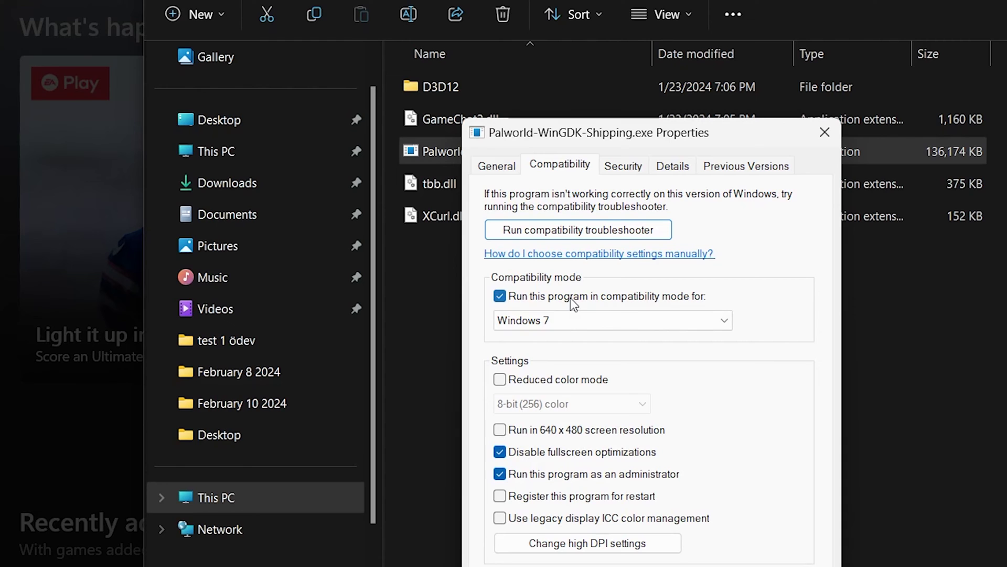
pyautogui.click(562, 321)
pyautogui.click(564, 440)
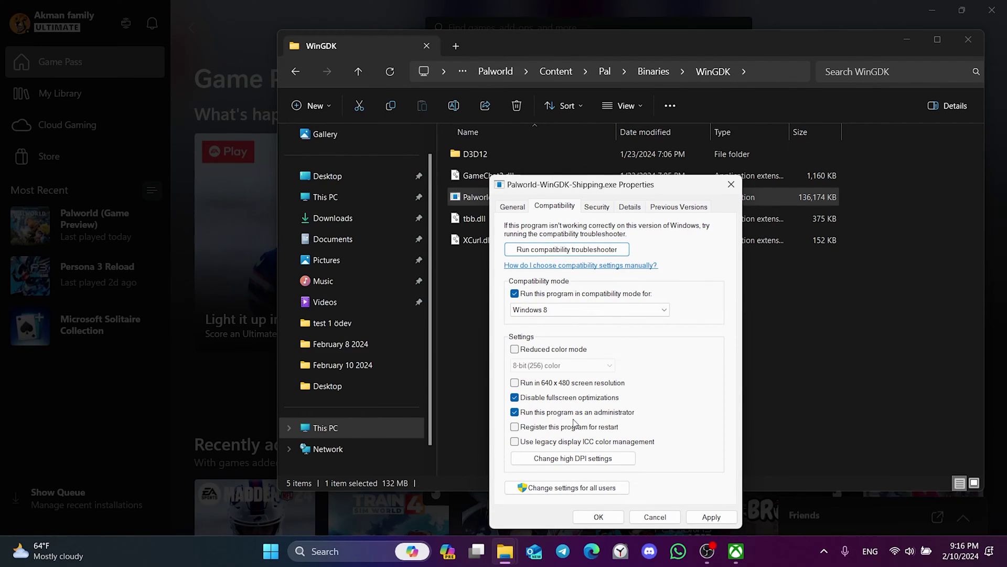
pyautogui.click(546, 414)
pyautogui.click(515, 294)
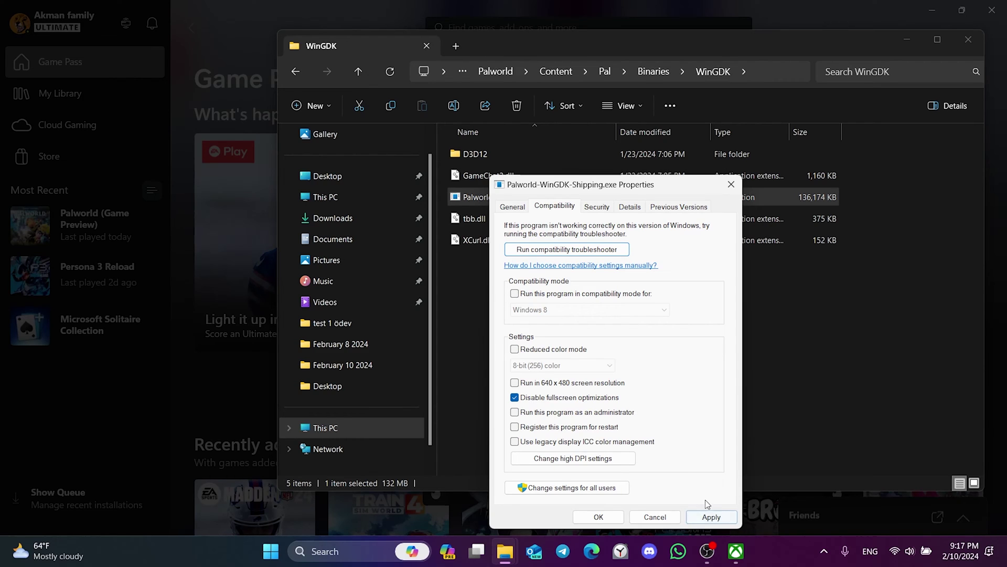
pyautogui.click(712, 517)
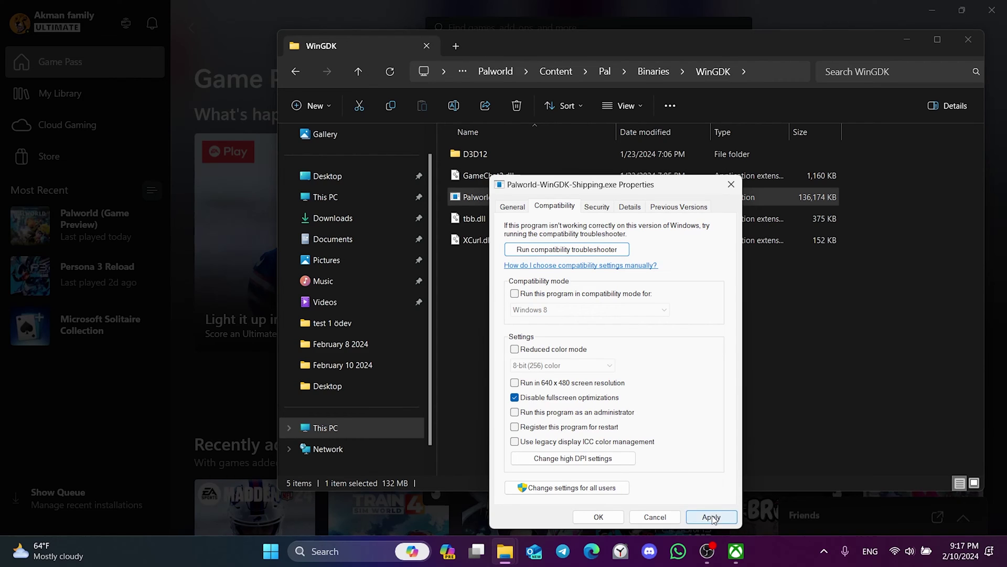
pyautogui.click(603, 517)
pyautogui.click(637, 334)
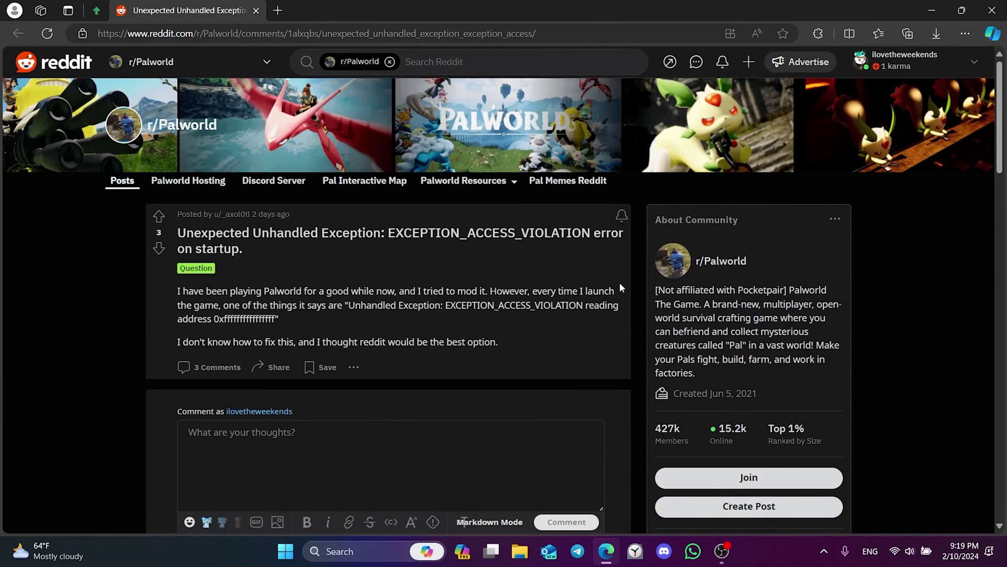
# Scroll to the comments and highlight the reply about clearing mods and installing UE4SS.
pyautogui.scroll(-5, 620, 286)
pyautogui.scroll(-3, 619, 289)
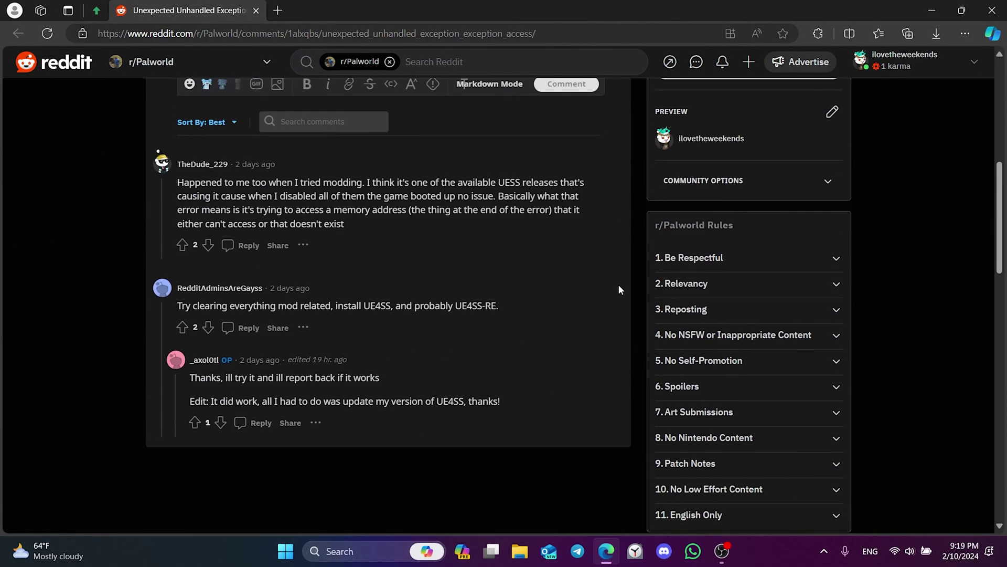
pyautogui.moveTo(178, 305); pyautogui.dragTo(506, 298)
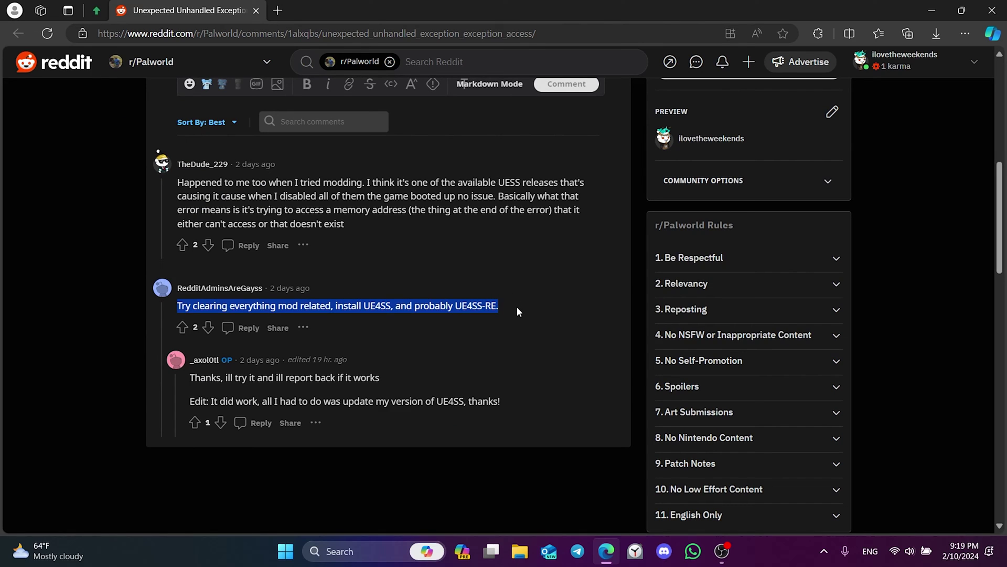
pyautogui.click(491, 323)
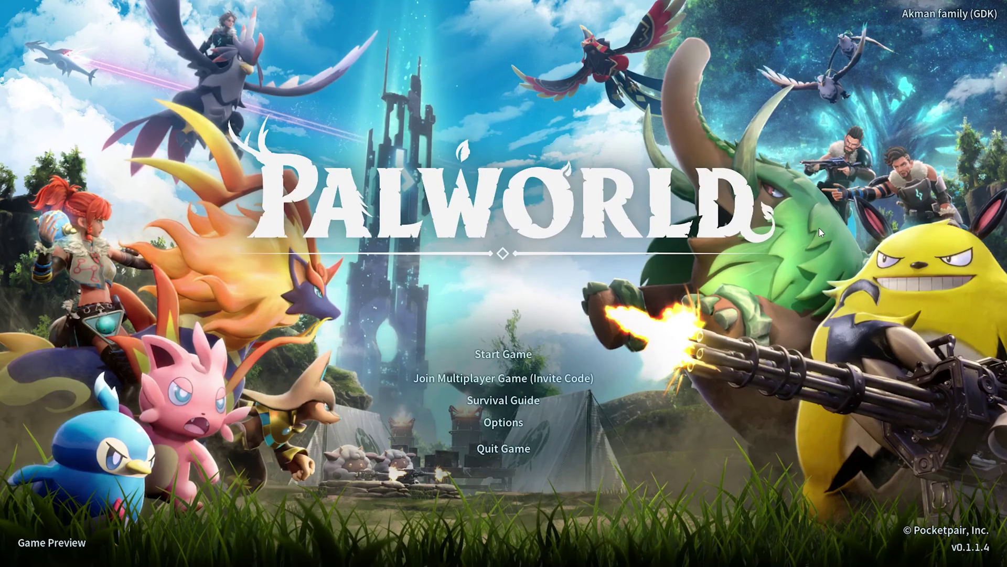
# Open Palpagos Islands world settings, set Death penalty to No drops, and confirm saving.
pyautogui.click(496, 356)
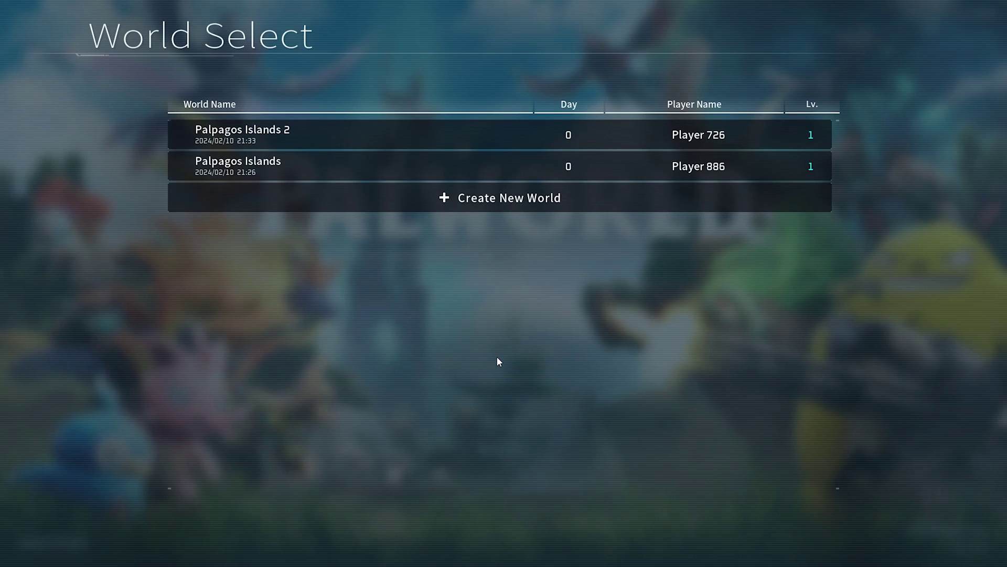
pyautogui.click(350, 169)
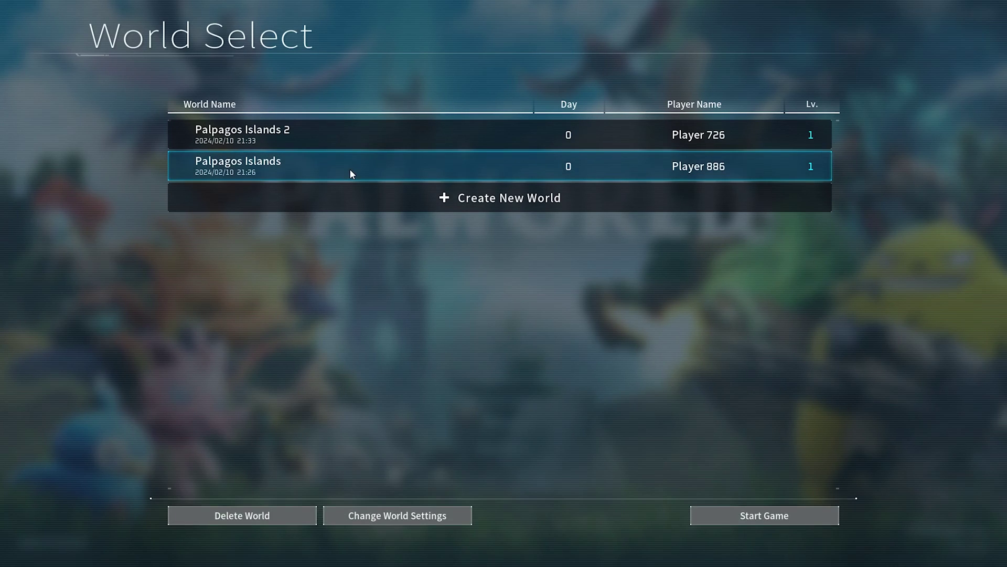
pyautogui.click(387, 517)
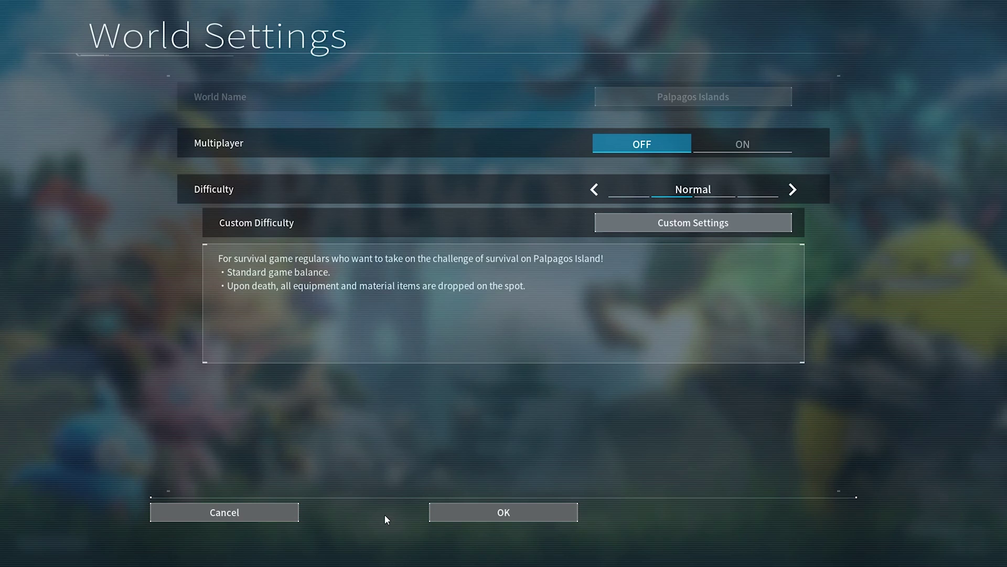
pyautogui.click(707, 142)
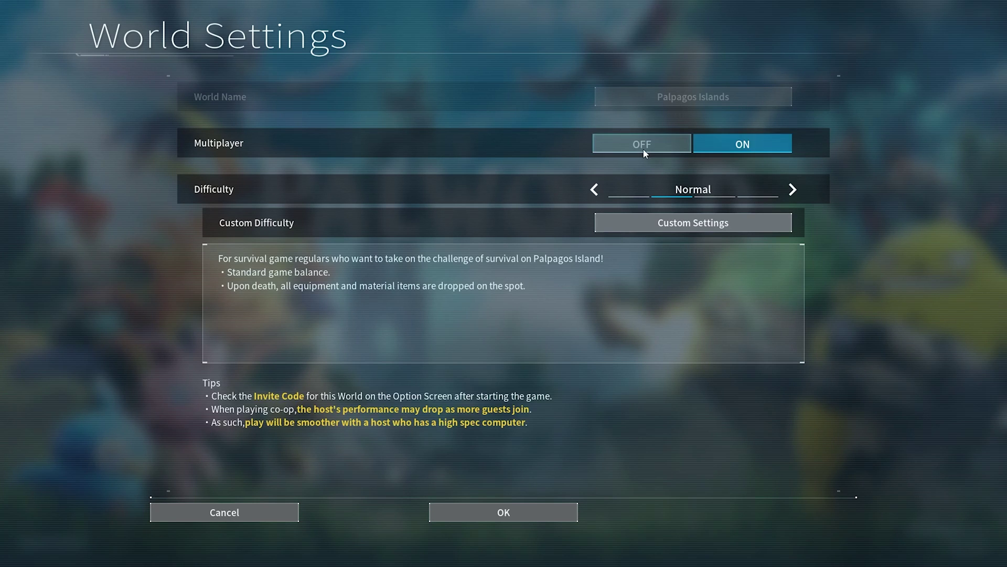
pyautogui.click(647, 149)
pyautogui.click(675, 222)
pyautogui.scroll(-6, 675, 225)
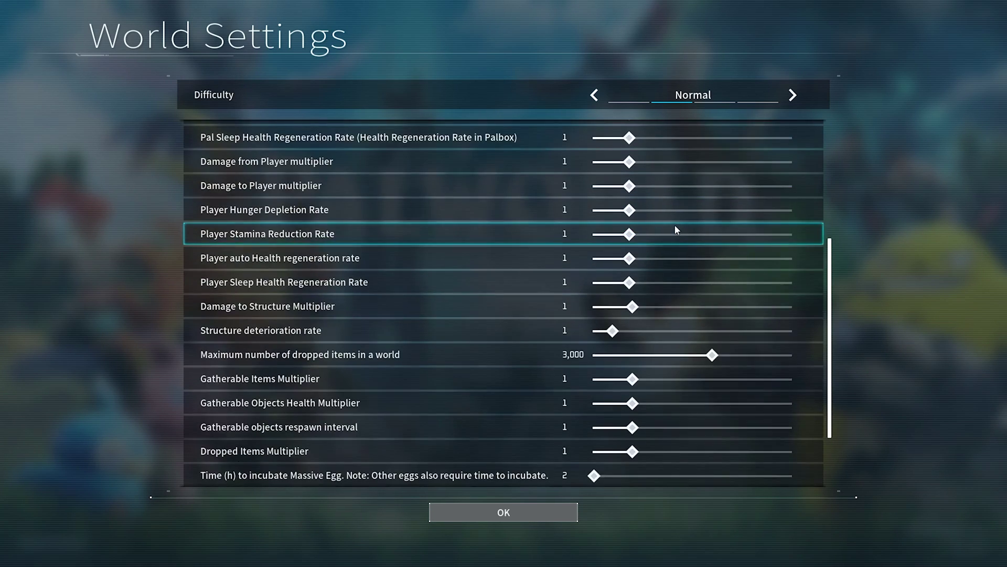
pyautogui.click(593, 428)
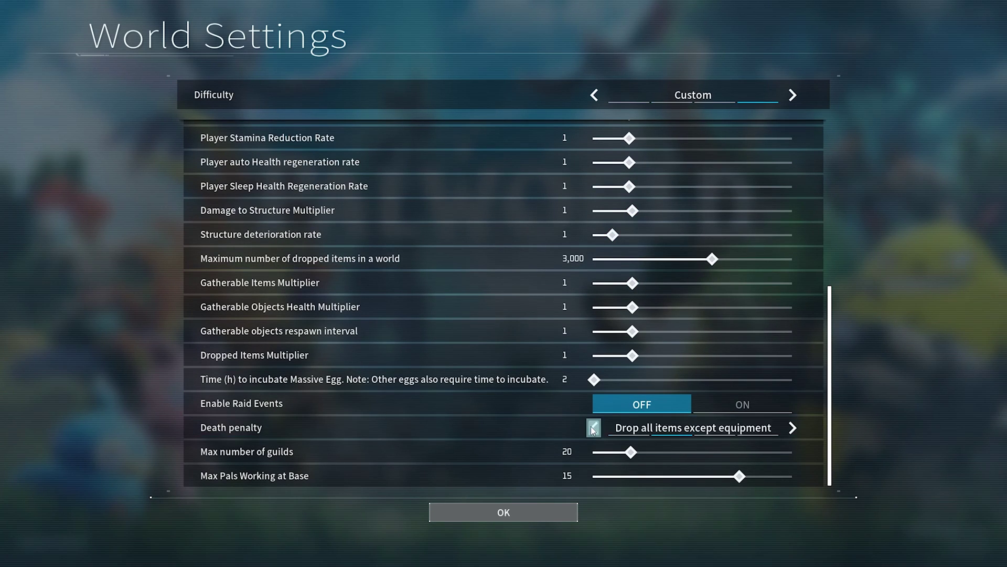
pyautogui.click(594, 428)
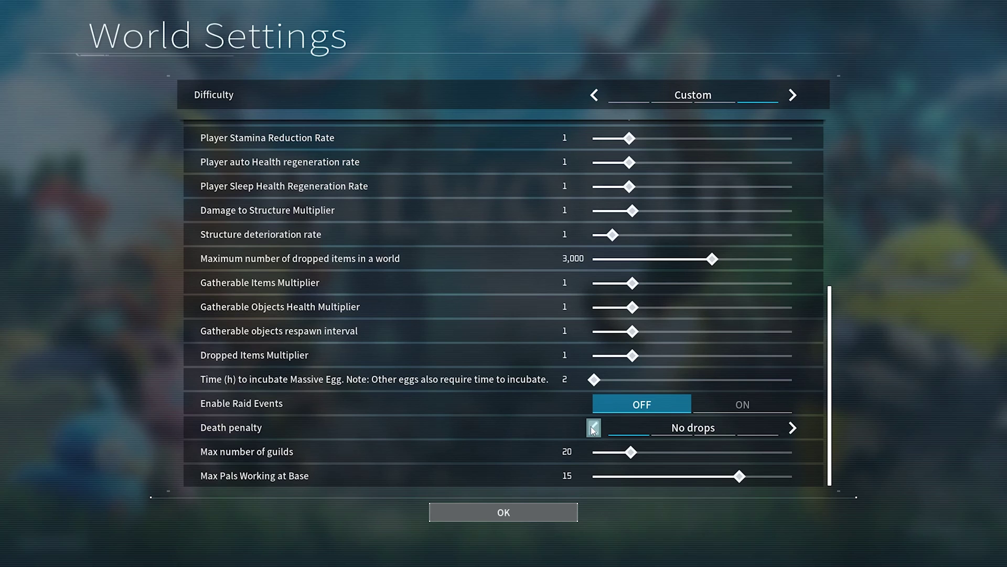
pyautogui.click(524, 515)
pyautogui.click(524, 515)
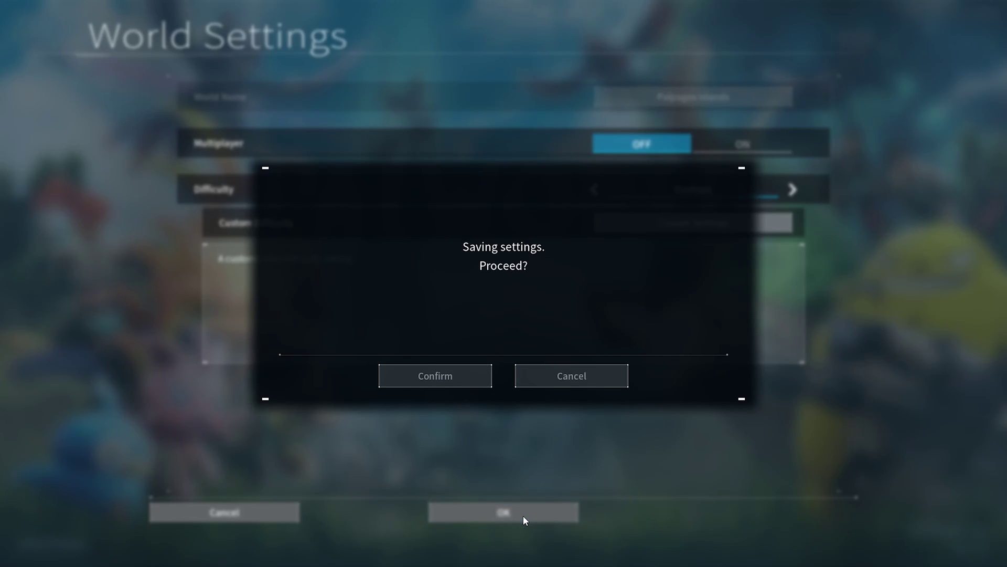
pyautogui.click(463, 375)
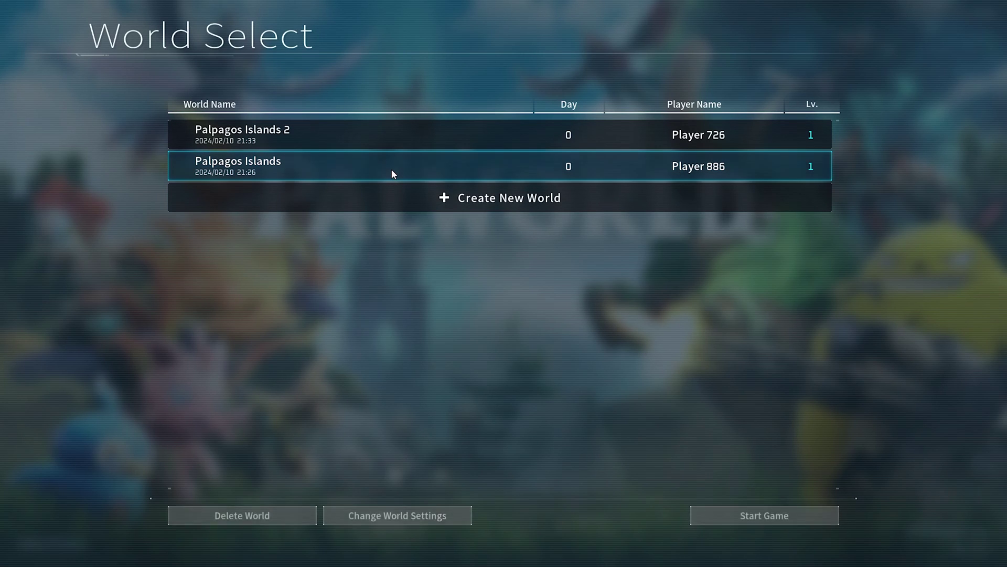
# Start the Palpagos Islands world, perish via Respawn, and respawn at Ice Wind Island.
pyautogui.click(748, 518)
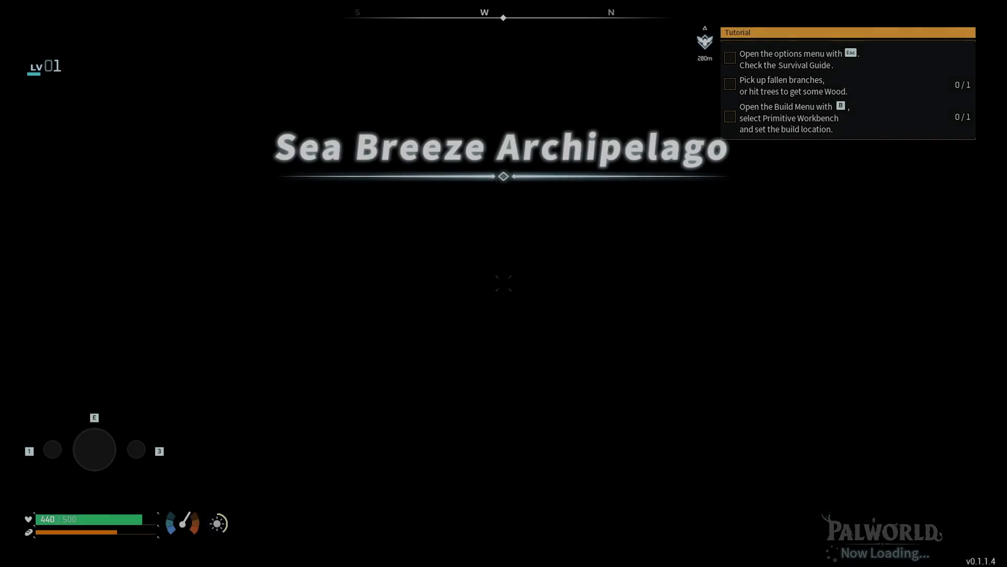
pyautogui.press('w')
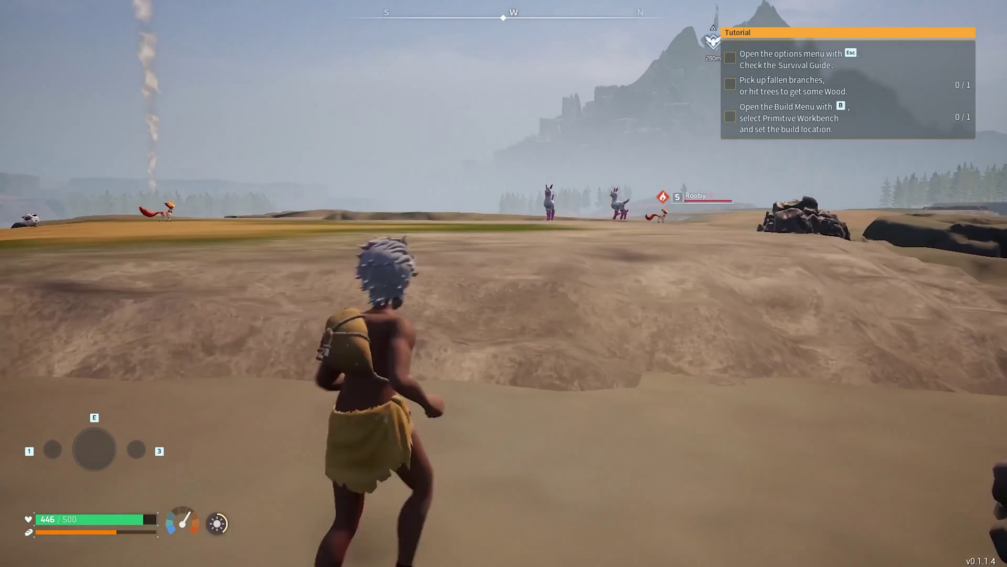
pyautogui.press('Escape')
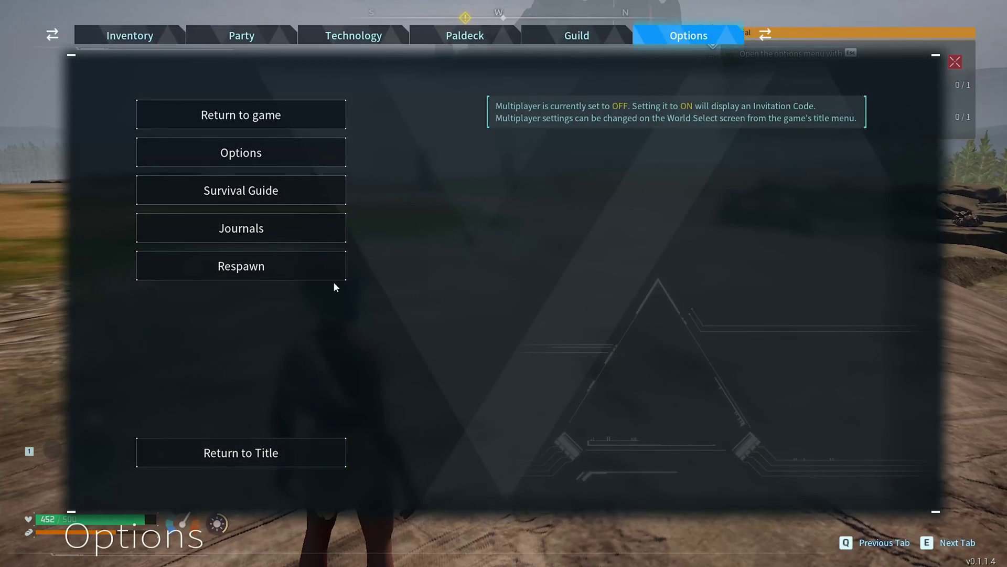
pyautogui.click(284, 271)
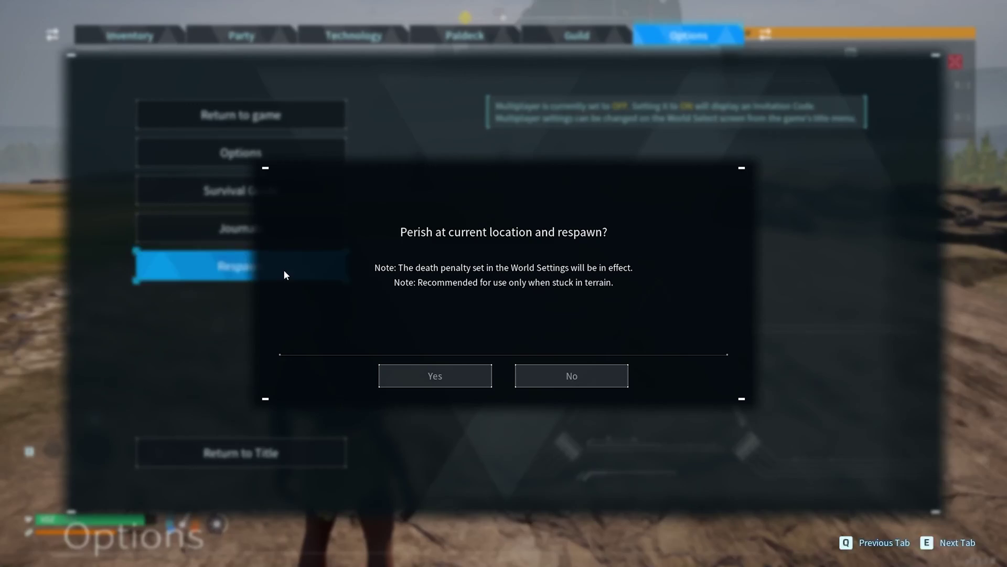
pyautogui.click(429, 375)
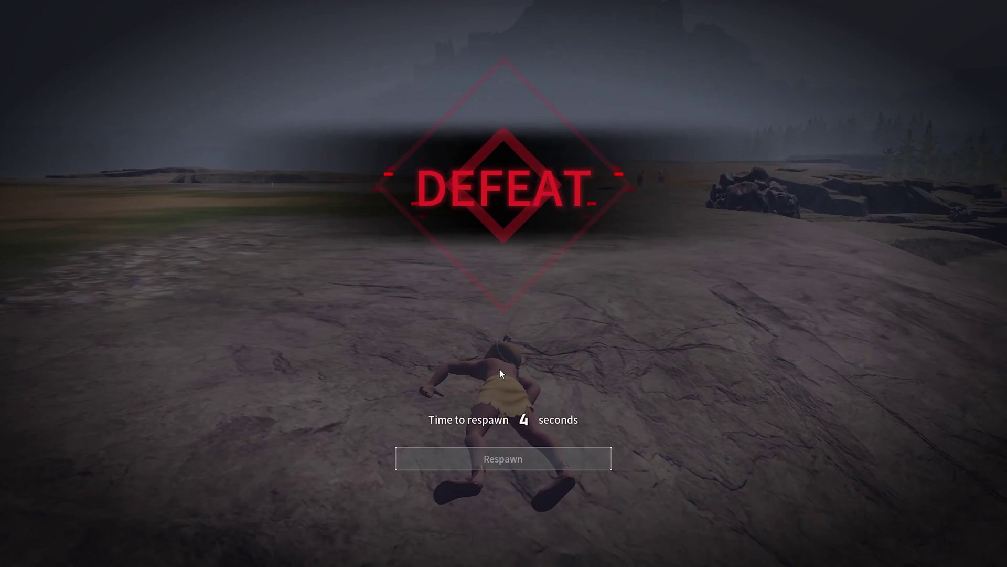
pyautogui.click(515, 458)
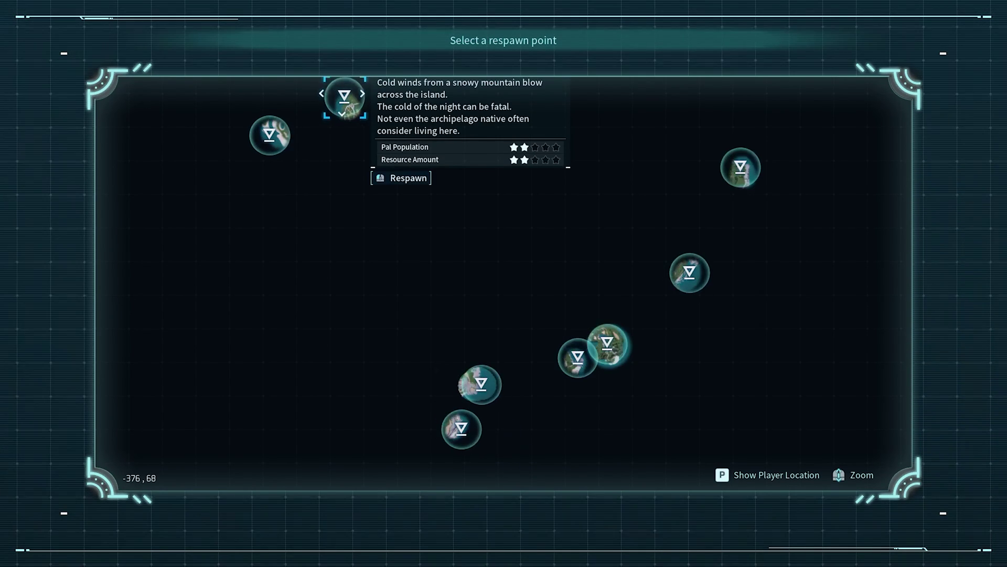
pyautogui.click(344, 97)
pyautogui.click(450, 386)
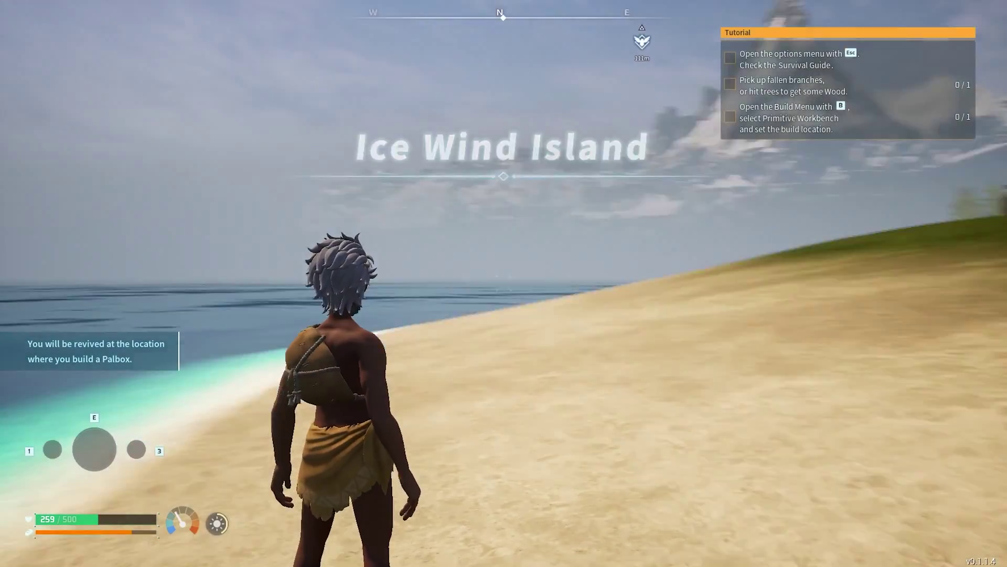
# Return to Palworld's title screen from the in-game menu.
pyautogui.moveTo(504, 283)
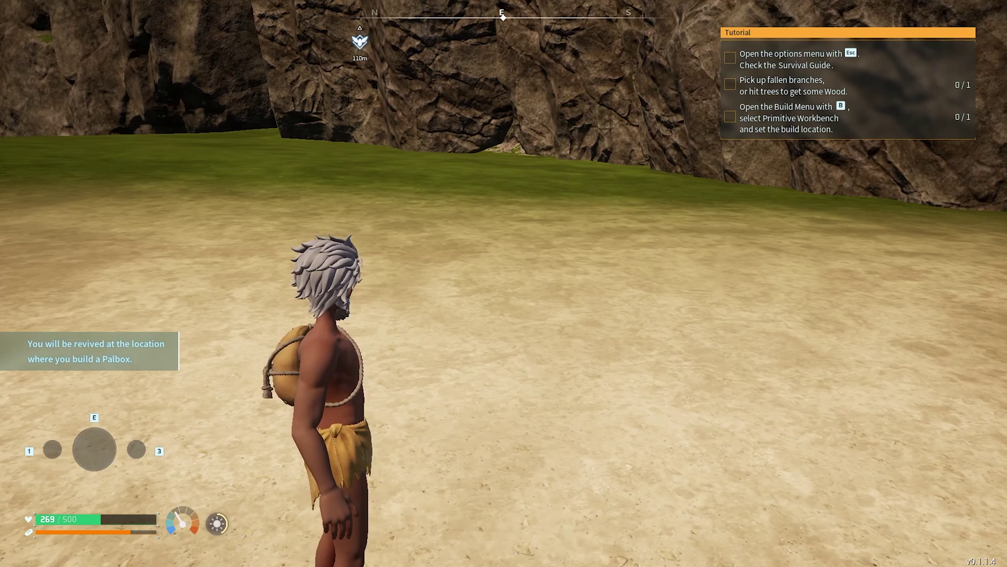
pyautogui.press('Escape')
pyautogui.click(234, 464)
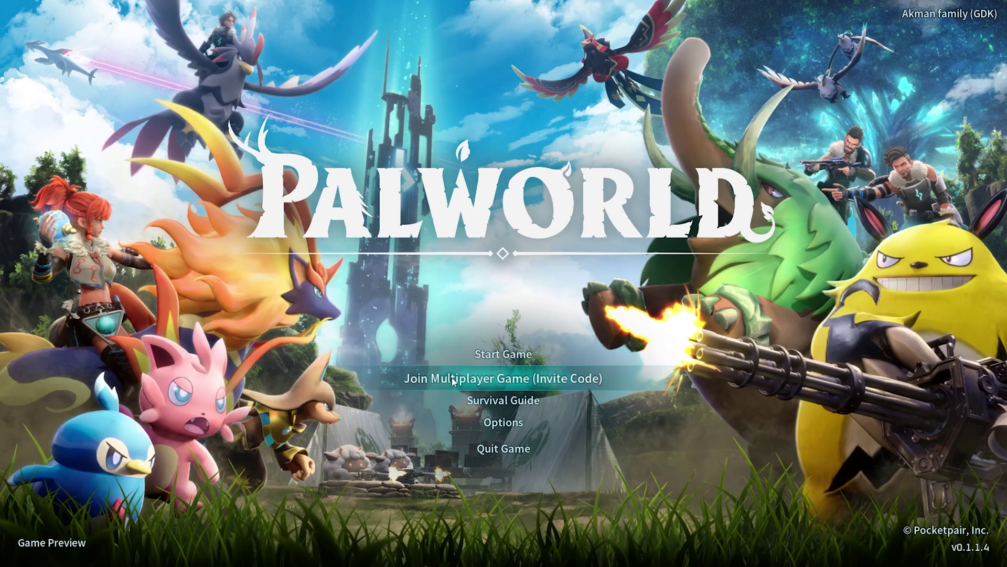
# Open the Palpagos Islands world settings and switch Multiplayer on.
pyautogui.click(471, 354)
pyautogui.click(364, 142)
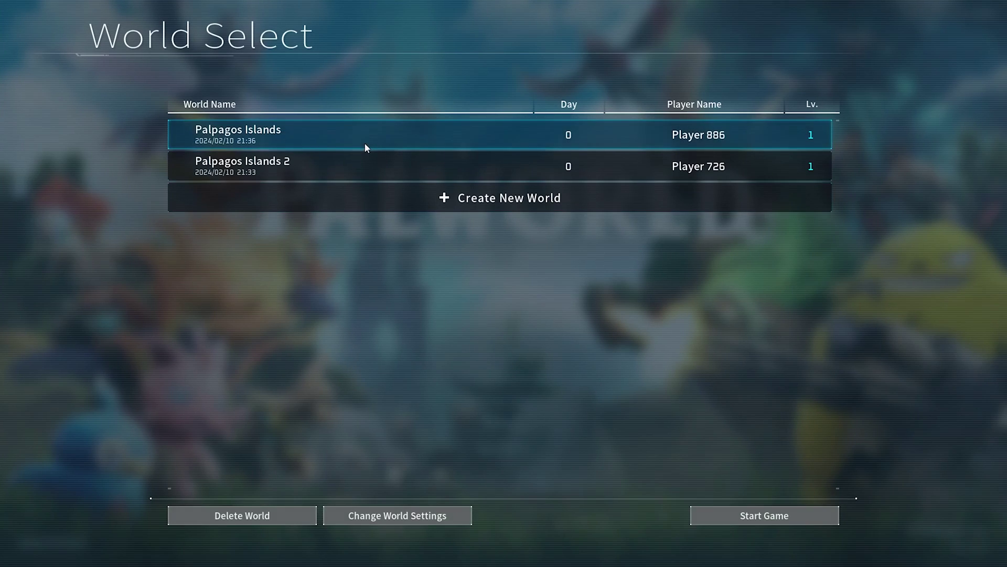
pyautogui.click(395, 512)
pyautogui.click(737, 144)
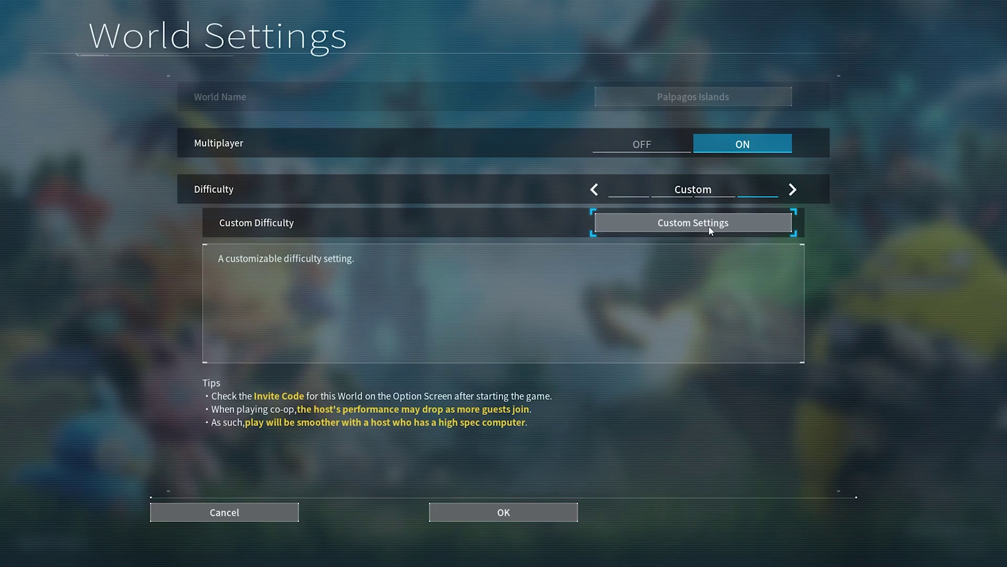
# Set the custom death penalty to Drop all items and confirm saving the world settings.
pyautogui.click(693, 222)
pyautogui.scroll(-10, 682, 230)
pyautogui.click(791, 429)
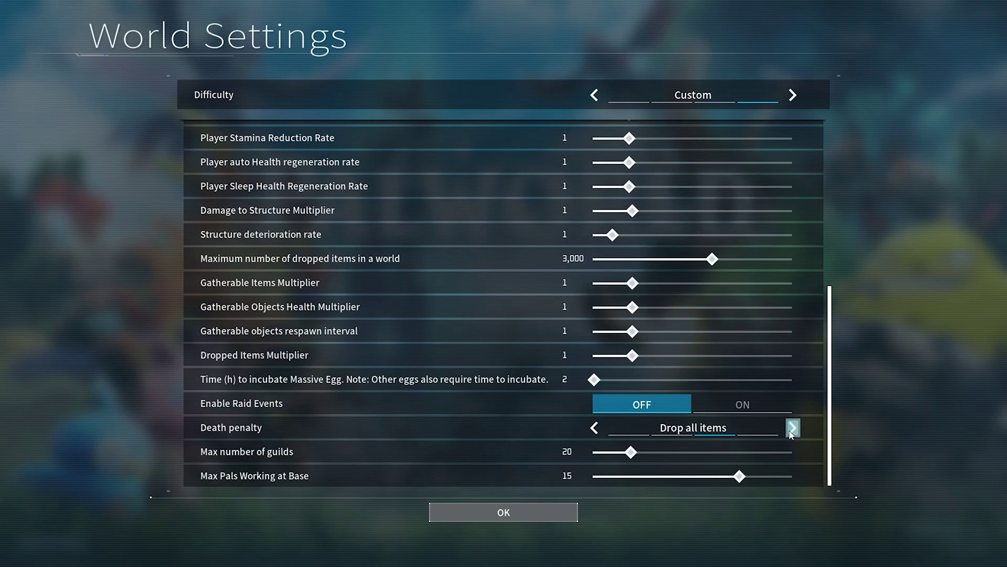
pyautogui.click(524, 518)
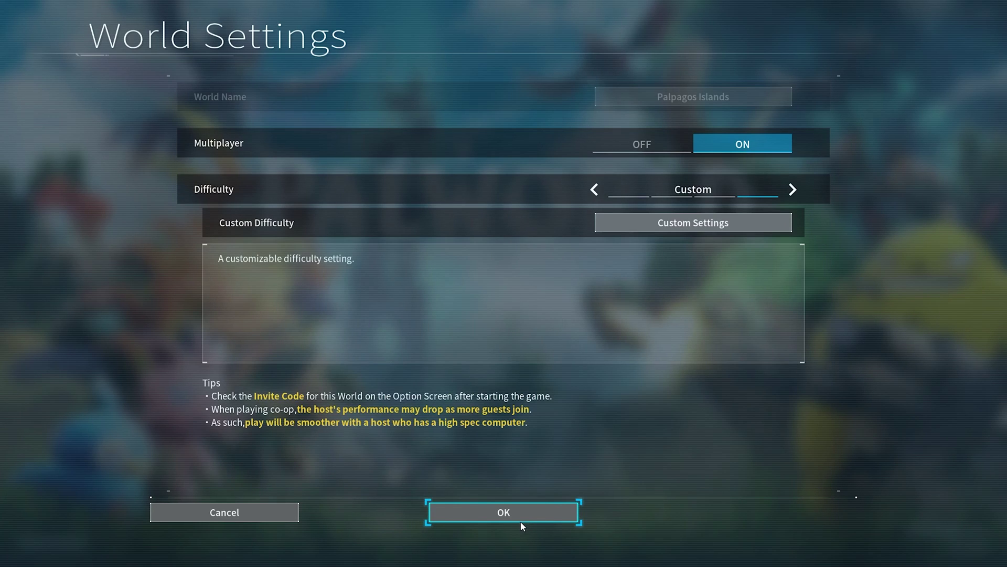
pyautogui.click(518, 515)
pyautogui.click(448, 376)
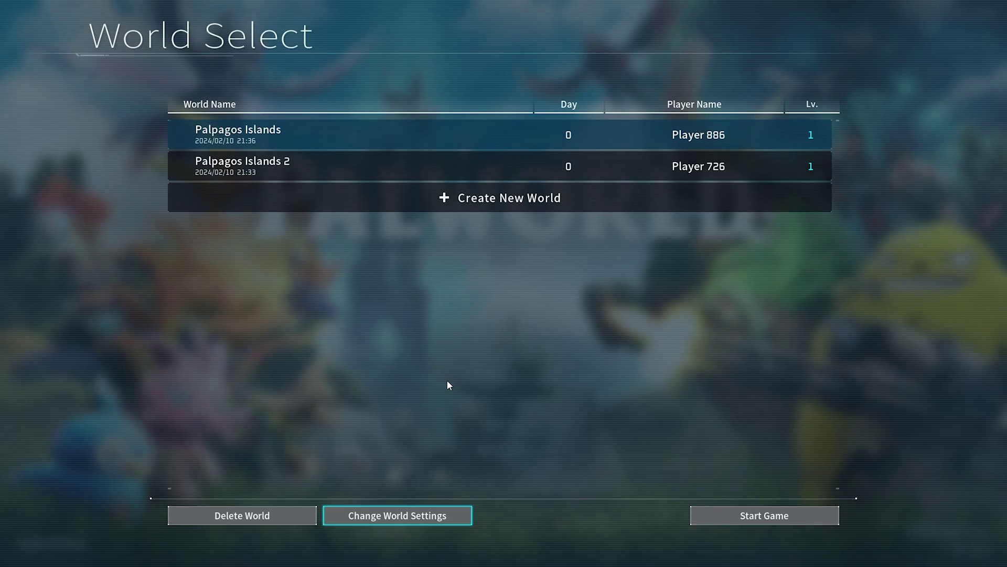
# Launch the Palpagos Islands world and swim the character forward toward the Ice Wind Island cliffs.
pyautogui.click(757, 517)
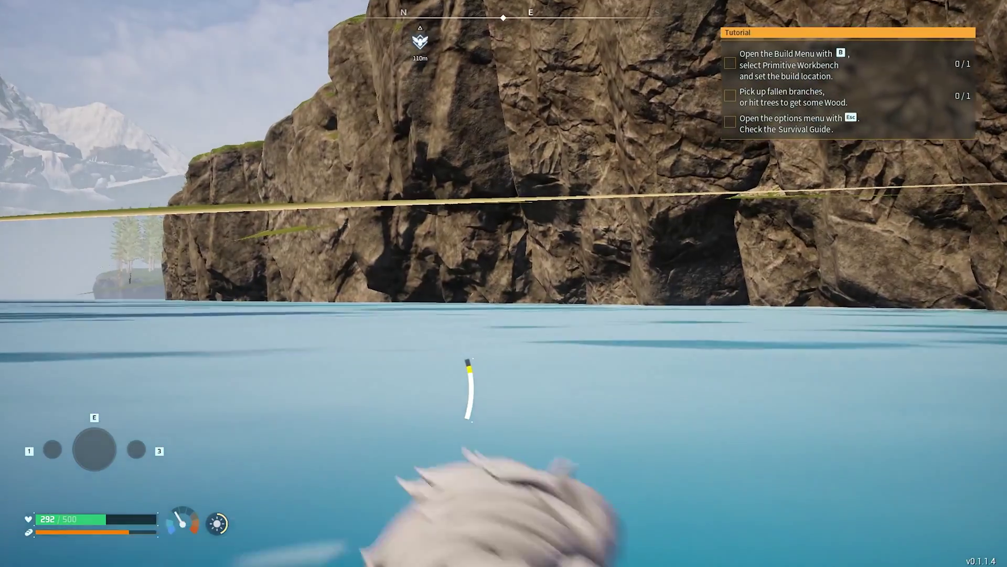
pyautogui.press('w')
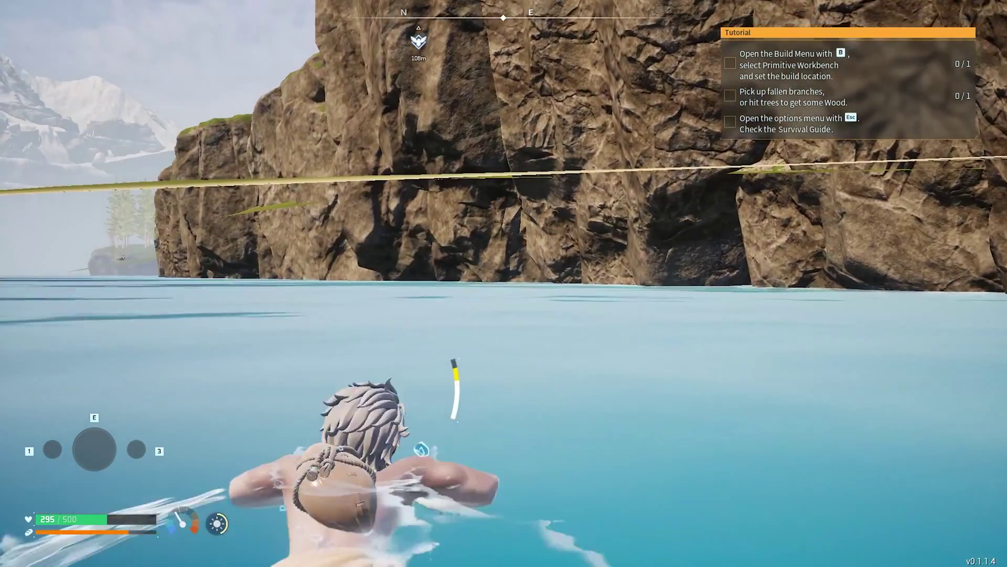